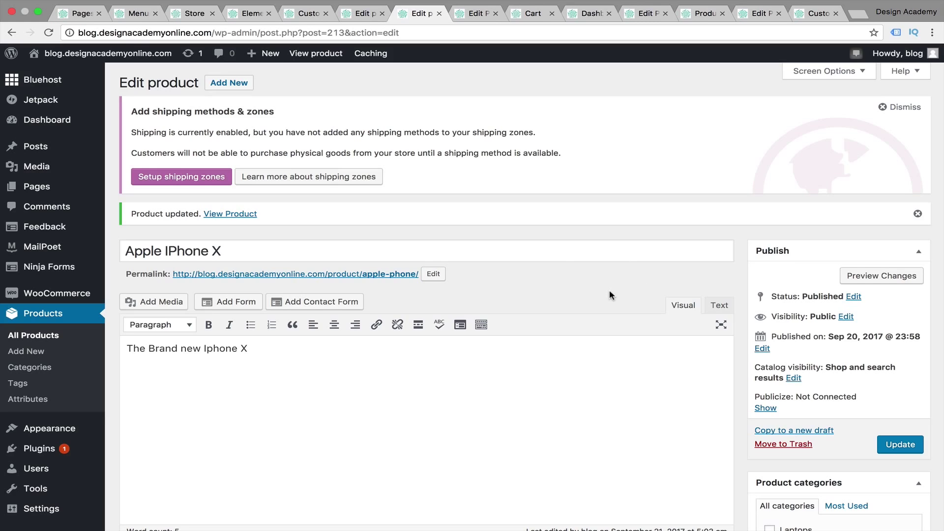
- Review the site's list of pages, including the Cart, Checkout, My account, Shop and Store pages
left_click(79, 13)
scroll(431, 387, "down", 3)
scroll(431, 388, "down", 2)
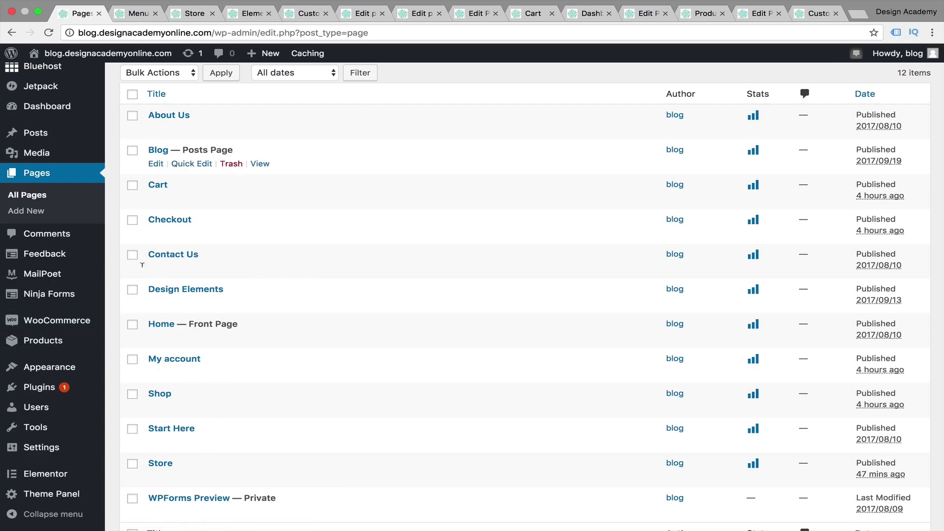
- Review the Main Menu structure, including the order of its page items and the sub item under About Us
mouse_move(143, 6)
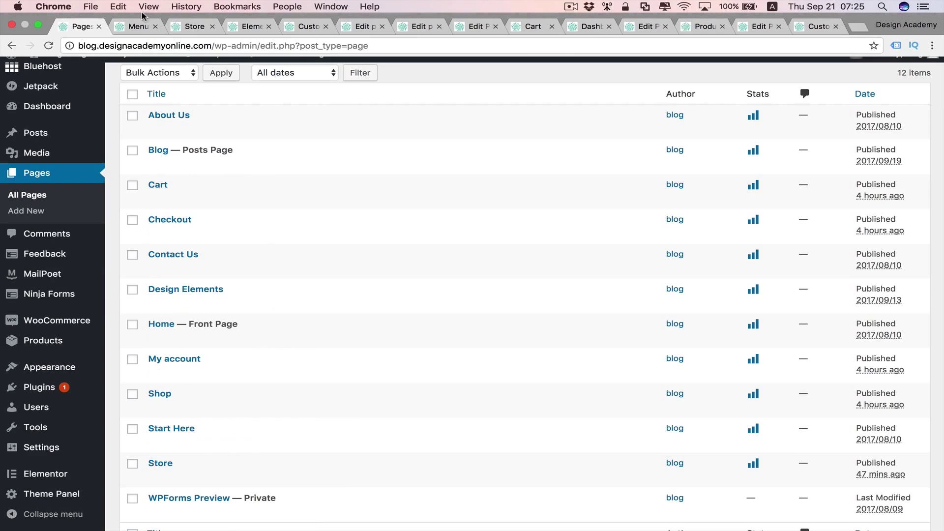
left_click(138, 26)
scroll(424, 217, "down", 3)
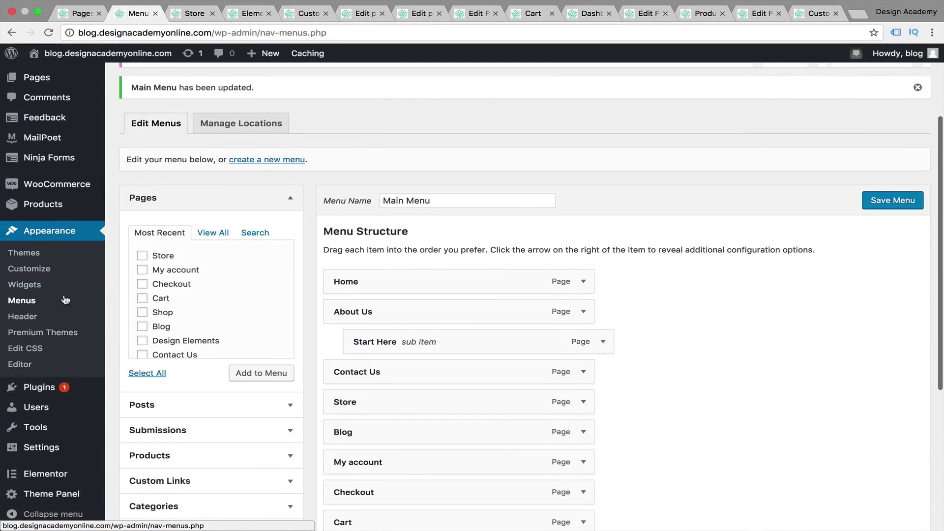
scroll(204, 357, "down", 3)
scroll(167, 275, "up", 1)
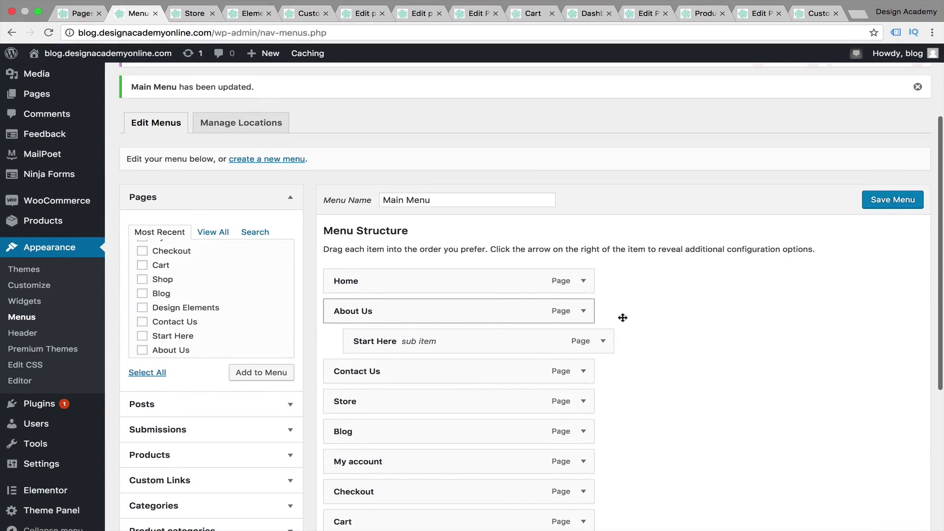
scroll(728, 345, "down", 3)
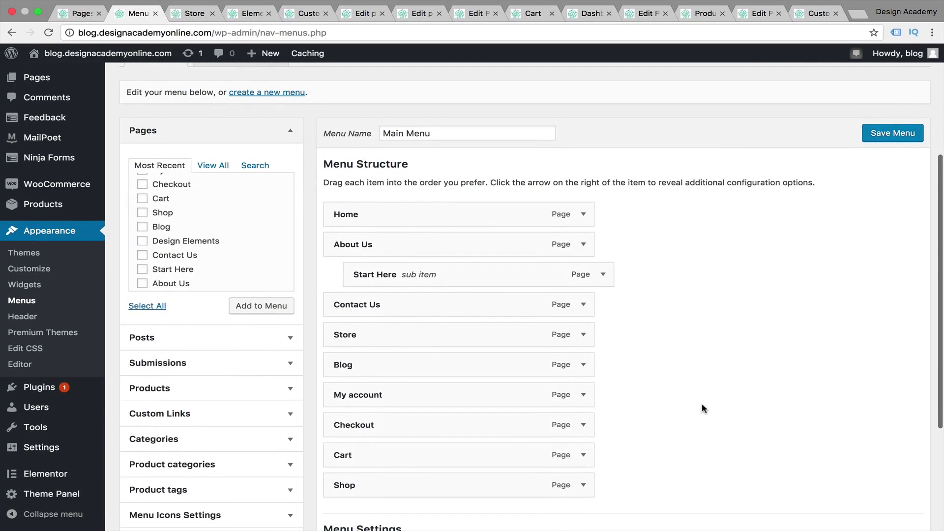
scroll(703, 408, "down", 1)
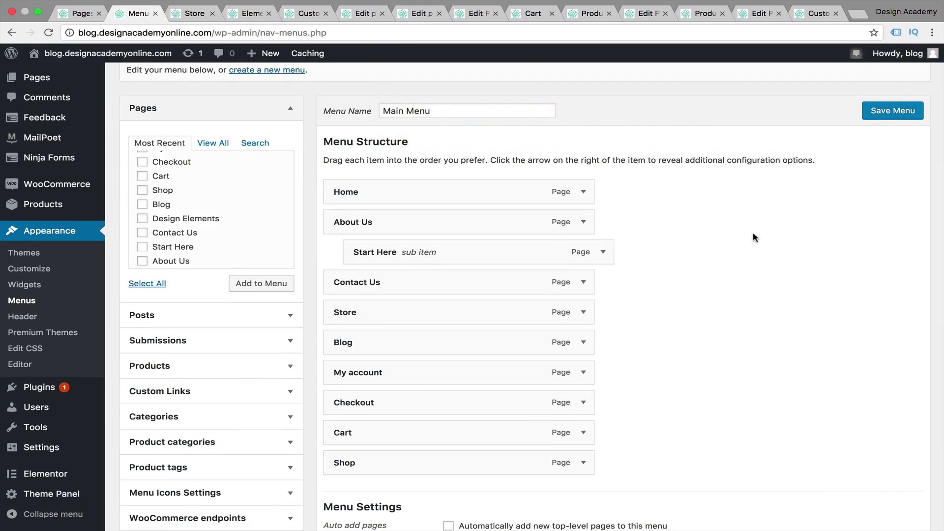
- Review the store's product list with its prices, categories and tags
left_click(590, 14)
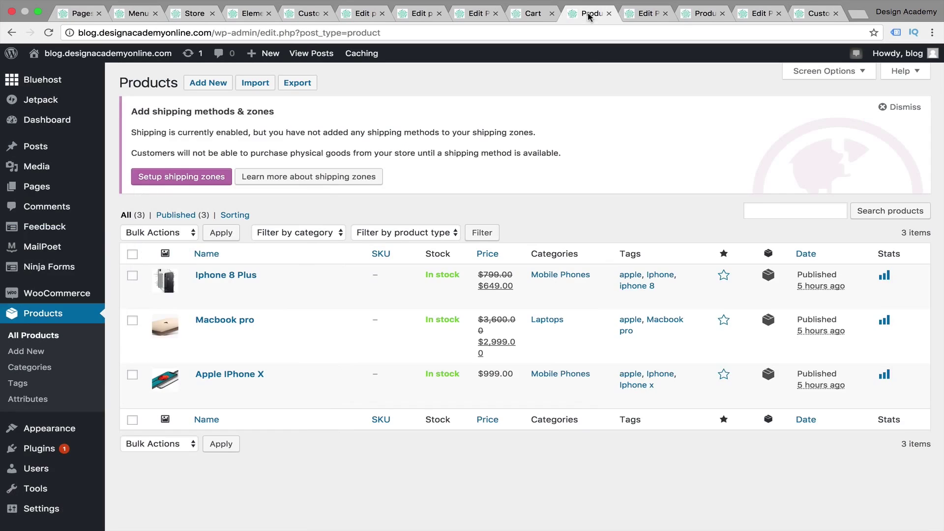
mouse_move(35, 529)
mouse_move(255, 323)
- Examine the Iphone 8 Plus product's edit page and its OceanWP Main, Header and Title settings
left_click(414, 13)
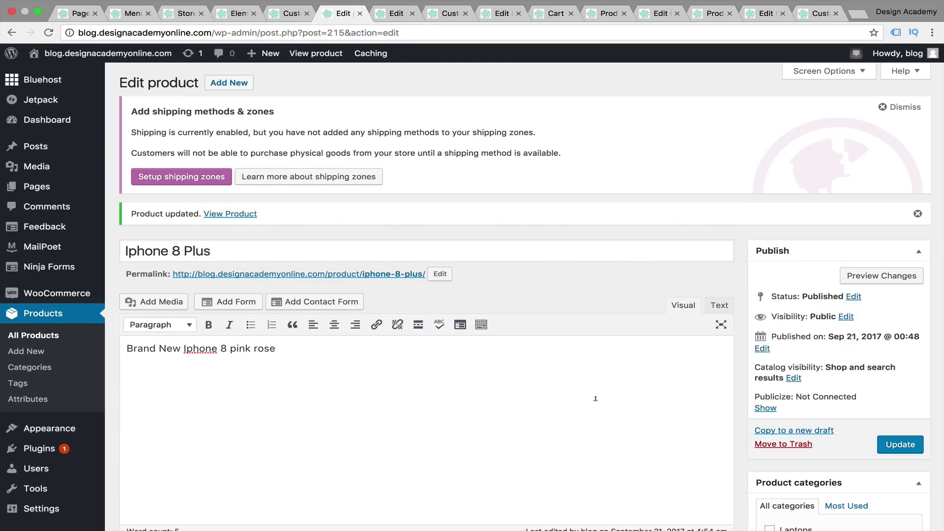
scroll(595, 400, "down", 3)
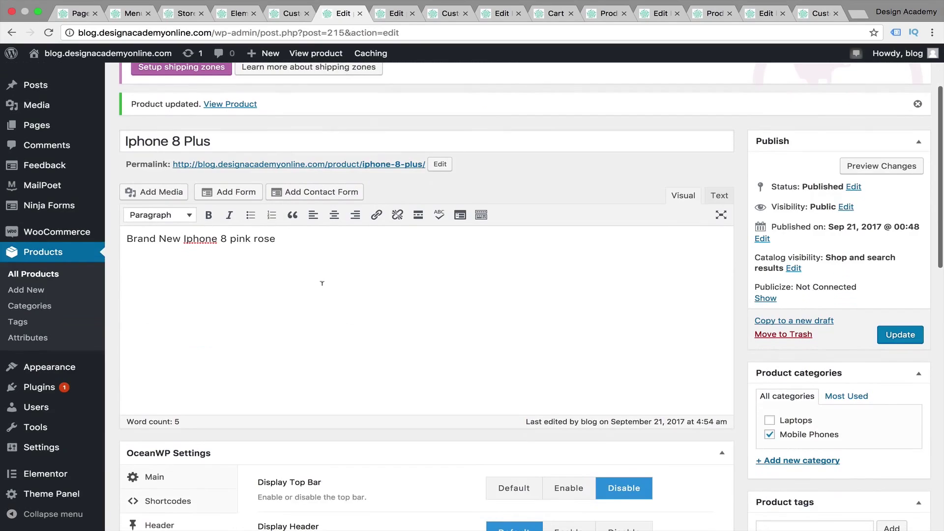
scroll(323, 284, "up", 2)
scroll(400, 277, "down", 5)
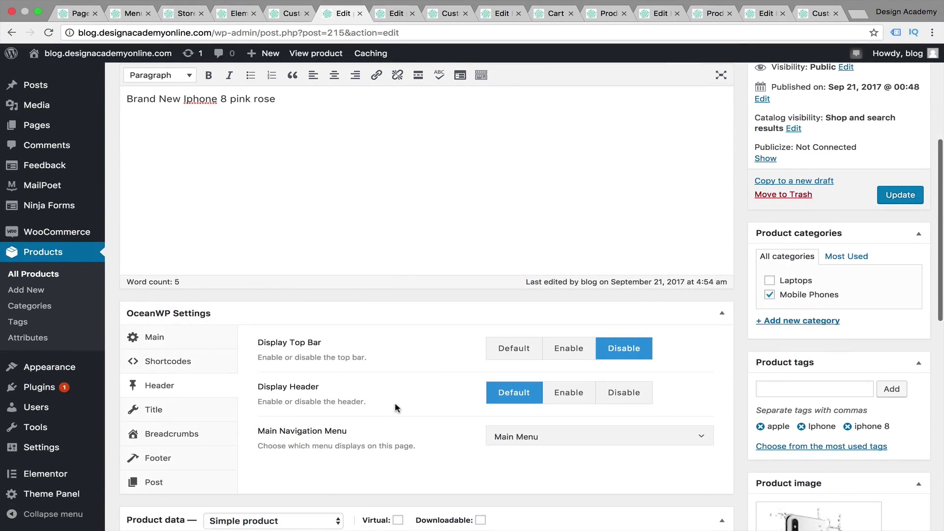
scroll(395, 408, "up", 1)
scroll(295, 364, "down", 2)
left_click(167, 320)
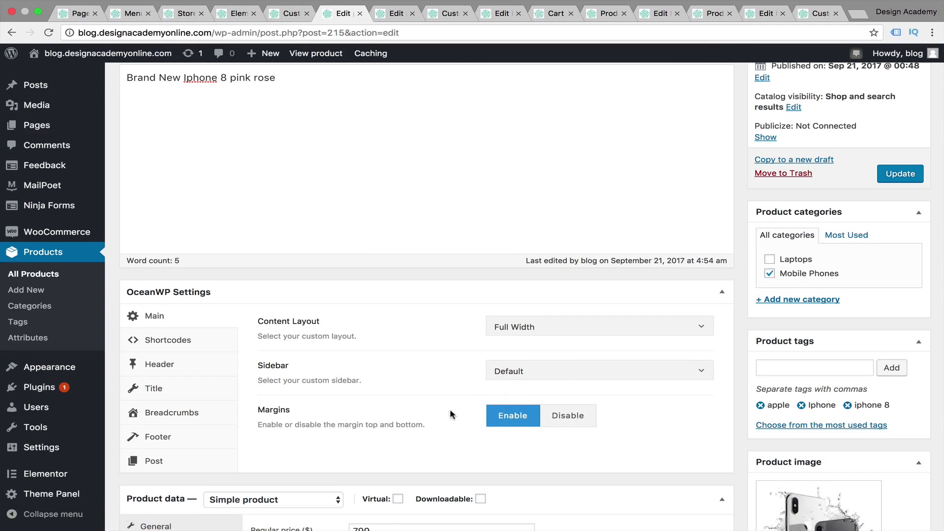
left_click(180, 366)
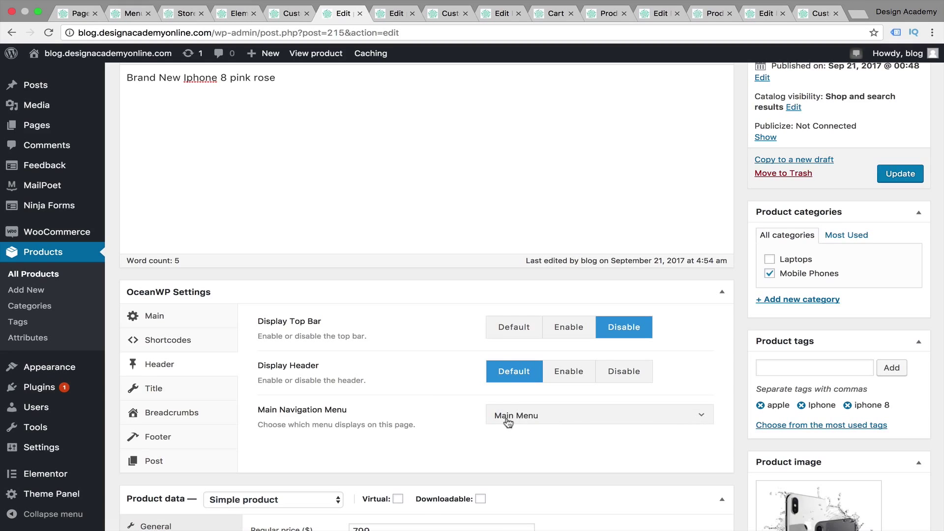
left_click(150, 391)
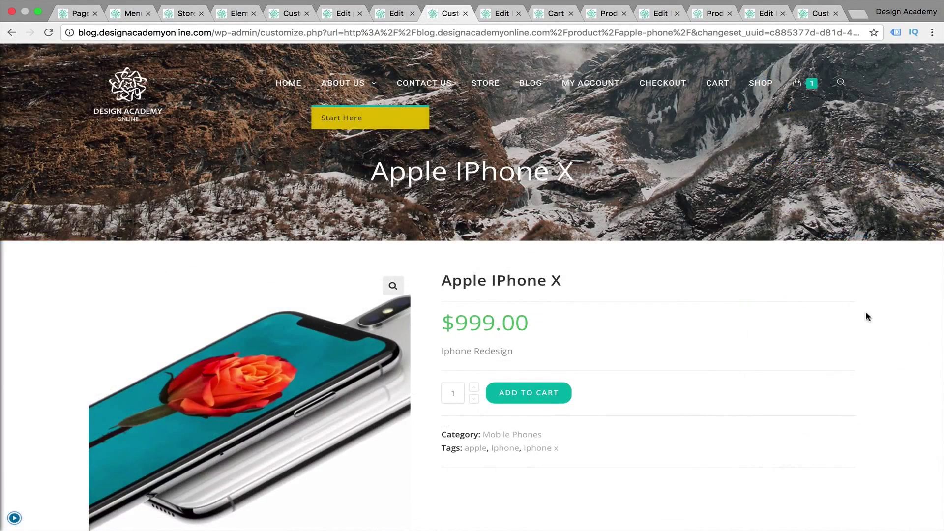
- Look over the Apple IPhone X product page in the customizer preview, from the product summary to the related products
scroll(721, 374, "down", 3)
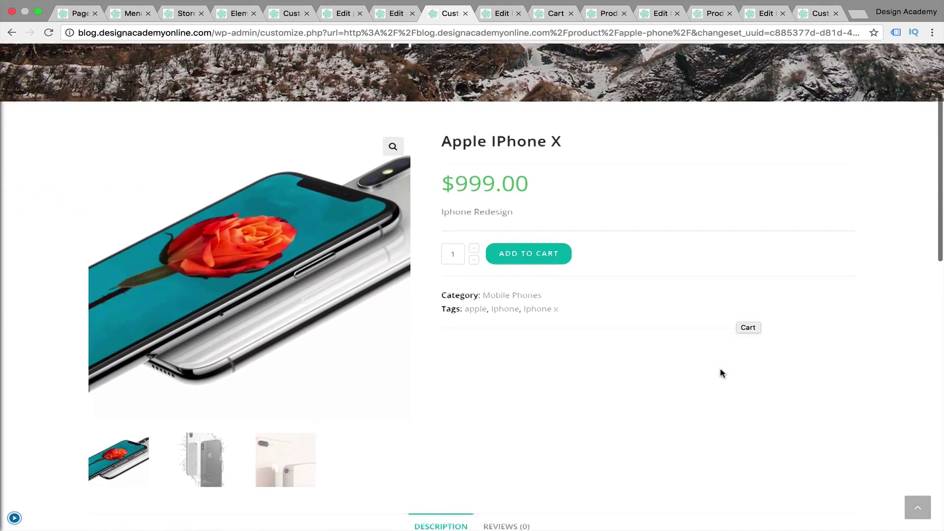
scroll(732, 375, "down", 1)
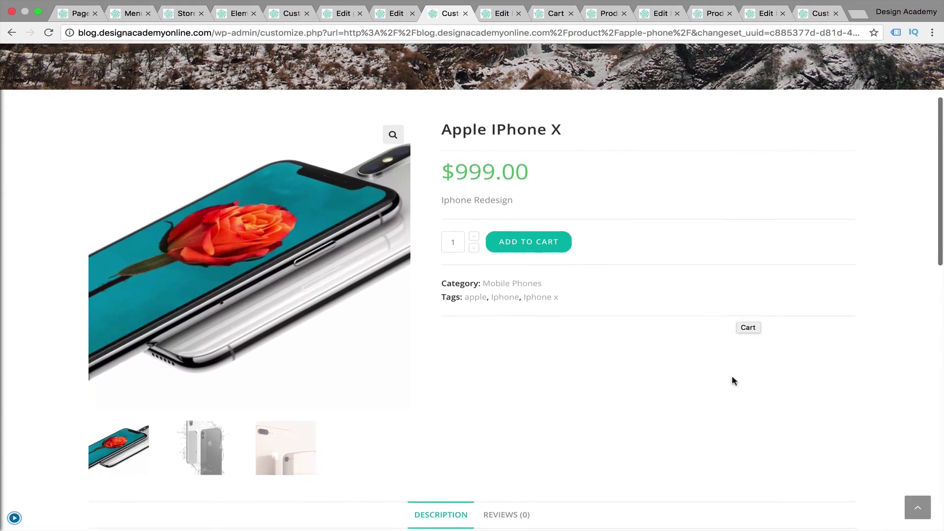
scroll(675, 427, "down", 6)
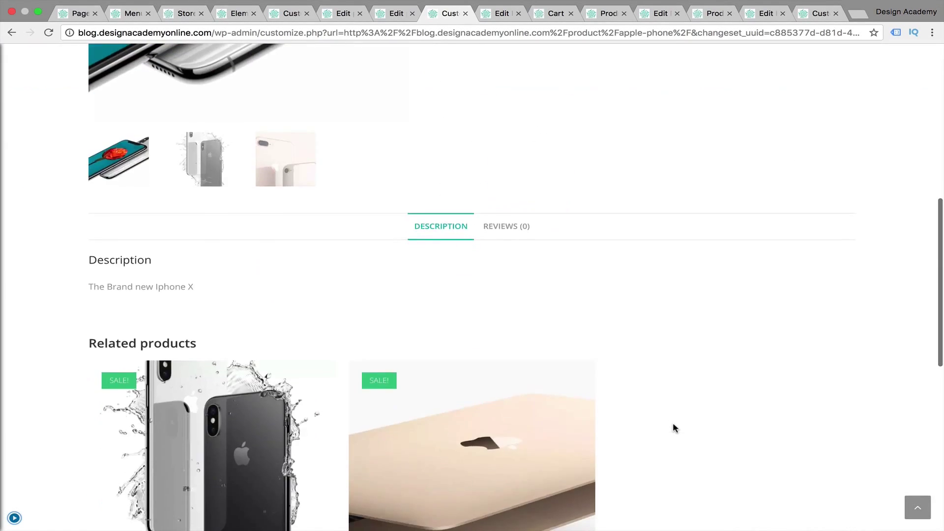
scroll(675, 427, "up", 5)
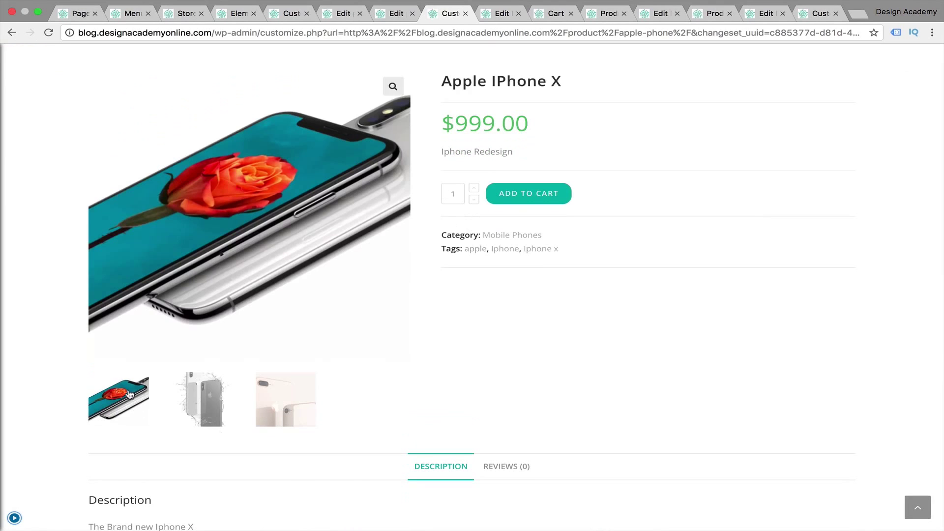
- View the Apple IPhone X gallery images by switching through the thumbnails and returning to the first one
left_click(203, 399)
left_click(268, 367)
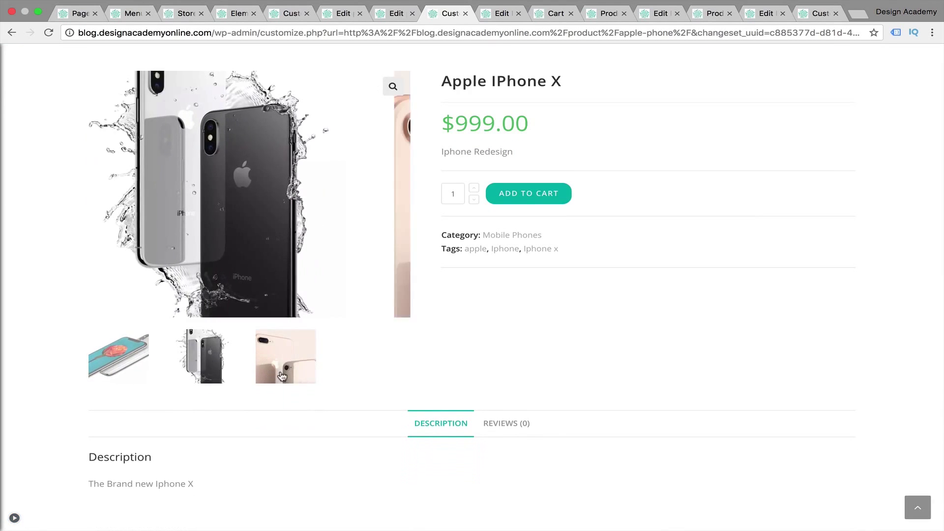
left_click(129, 389)
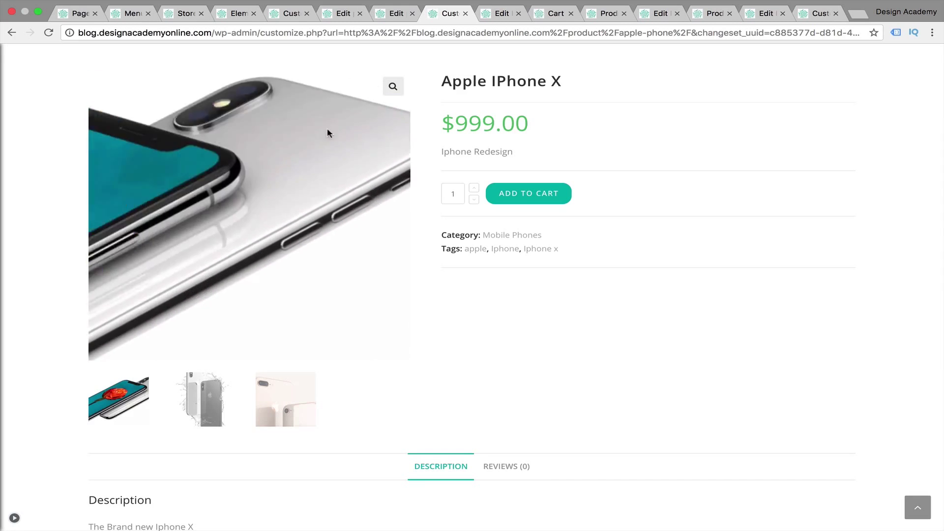
- Examine the Apple IPhone X page's category, tags, description and reviews tabs, and related products section
scroll(777, 283, "down", 3)
scroll(776, 285, "up", 8)
scroll(777, 287, "down", 6)
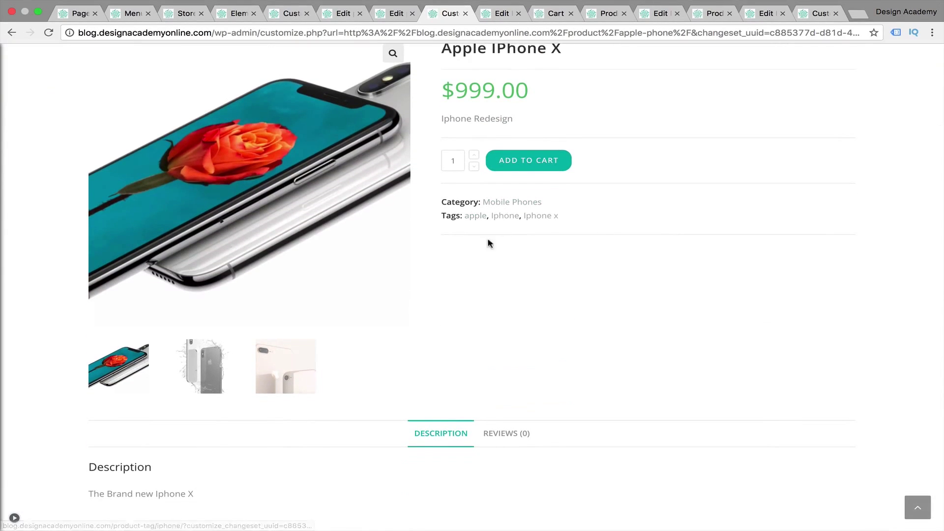
scroll(688, 338, "down", 5)
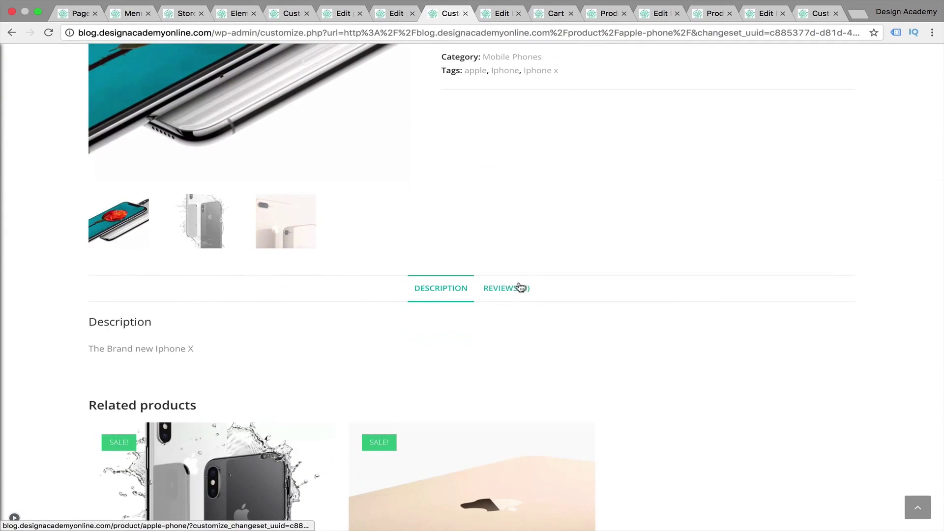
scroll(49, 375, "down", 5)
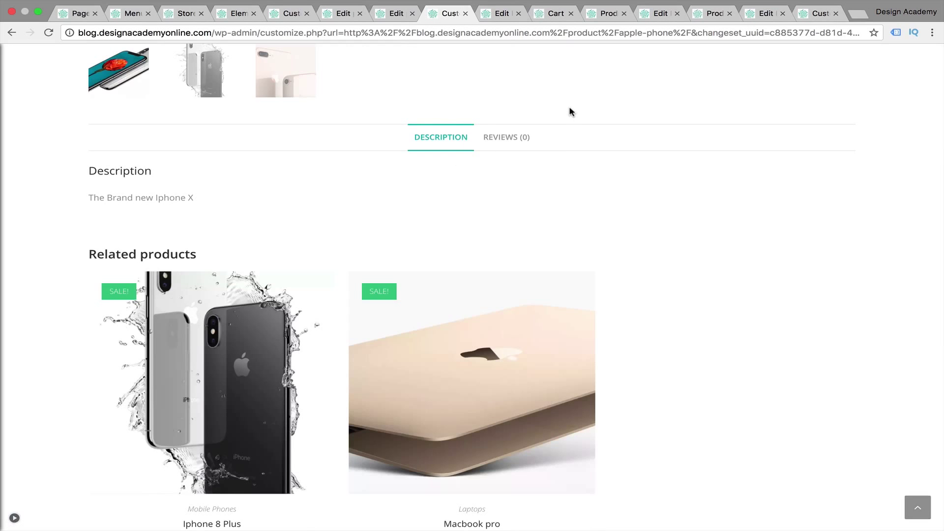
scroll(571, 112, "down", 1)
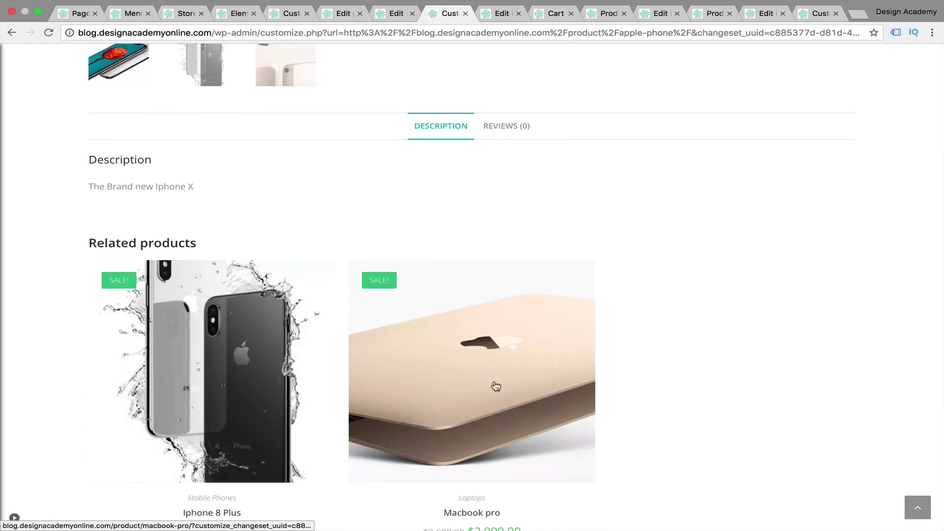
scroll(742, 297, "down", 3)
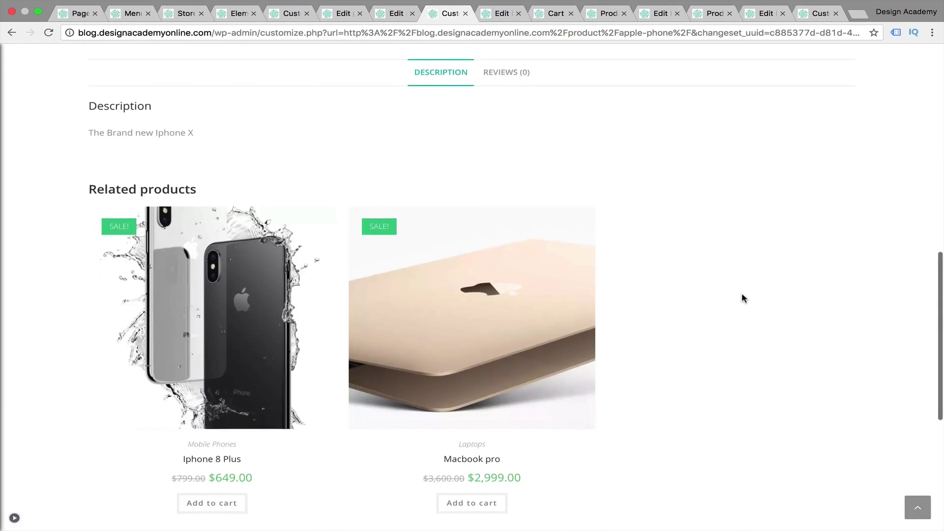
- Add the Macbook pro from the related products to the cart
scroll(696, 331, "up", 15)
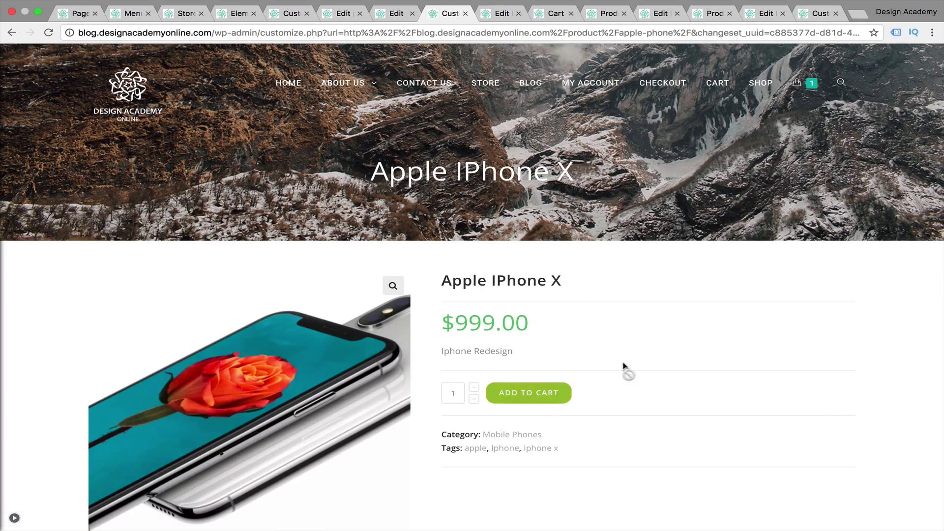
scroll(628, 365, "down", 15)
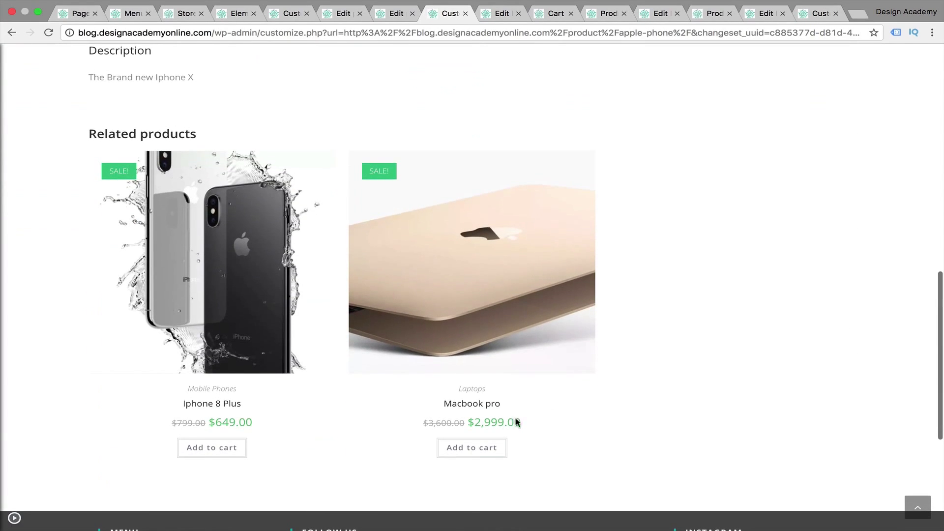
left_click(467, 455)
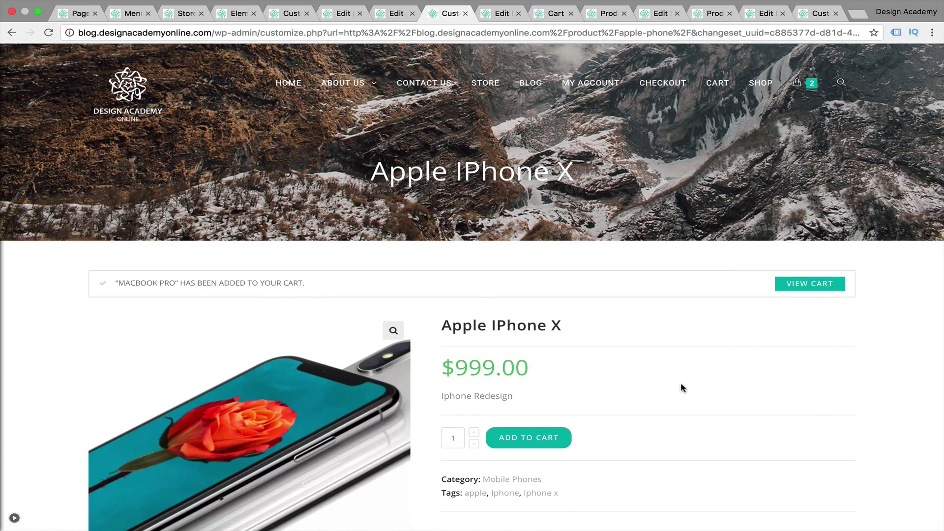
- Open the cart from the added-to-cart notice in a new browser tab and switch to it
right_click(833, 285)
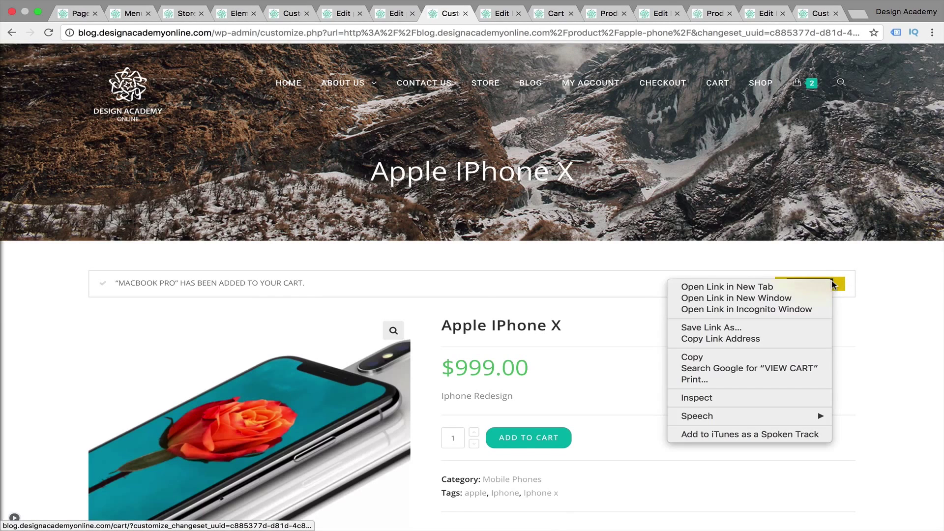
left_click(807, 285)
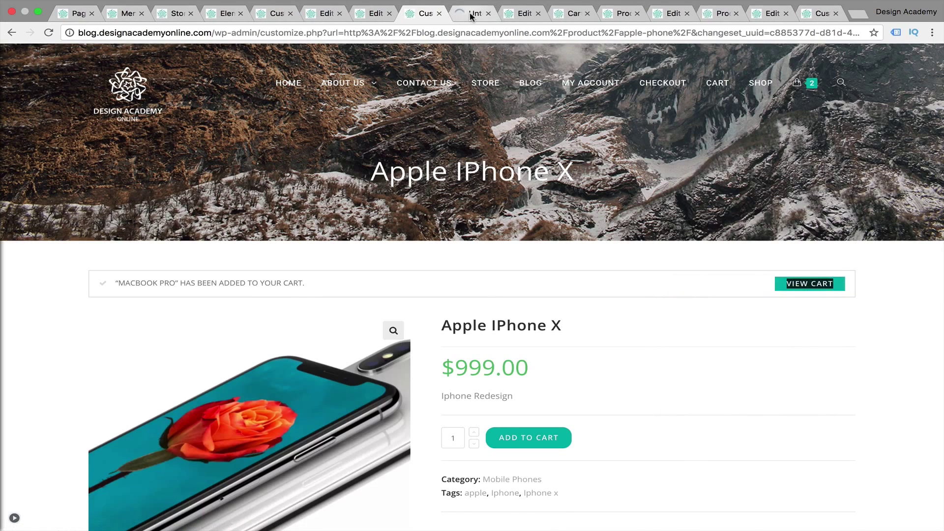
left_click(471, 14)
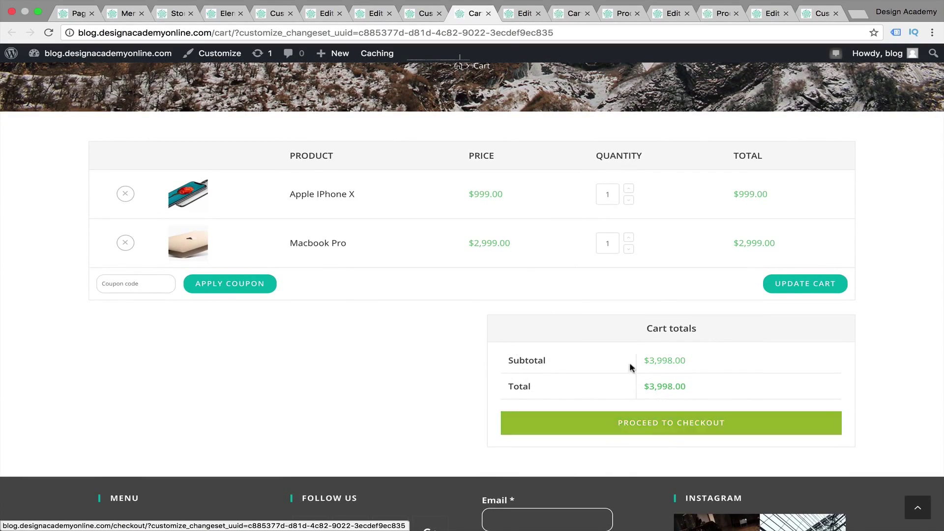
- Proceed from the cart to checkout and review the billing details, order summary and PayPal payment option
left_click(715, 428)
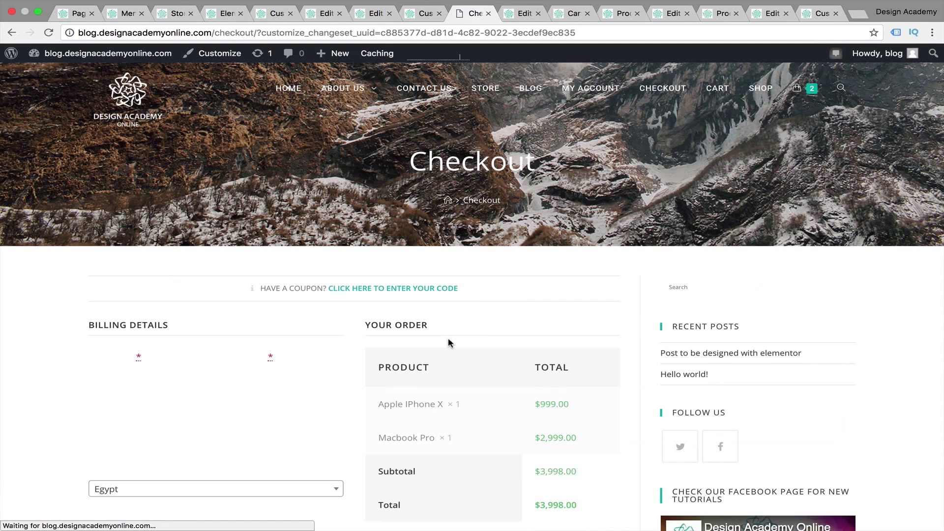
scroll(473, 295, "down", 3)
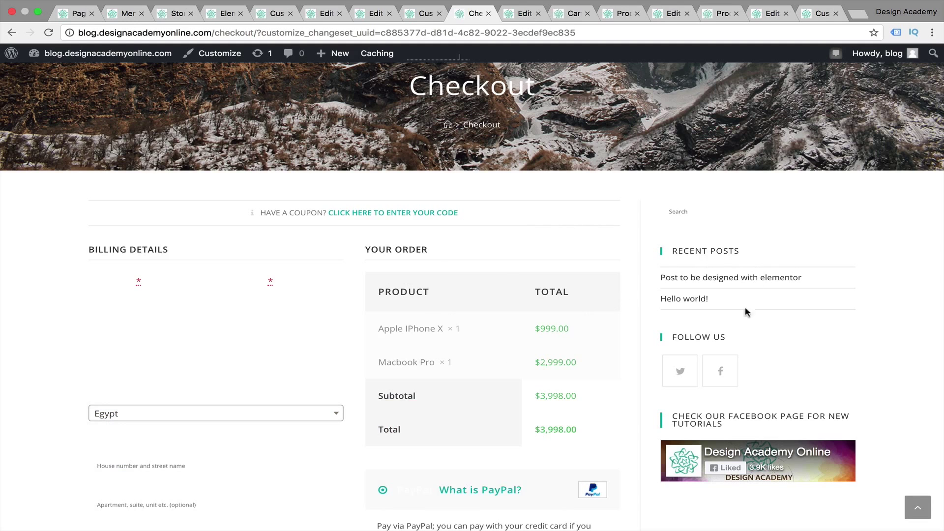
scroll(322, 453, "up", 1)
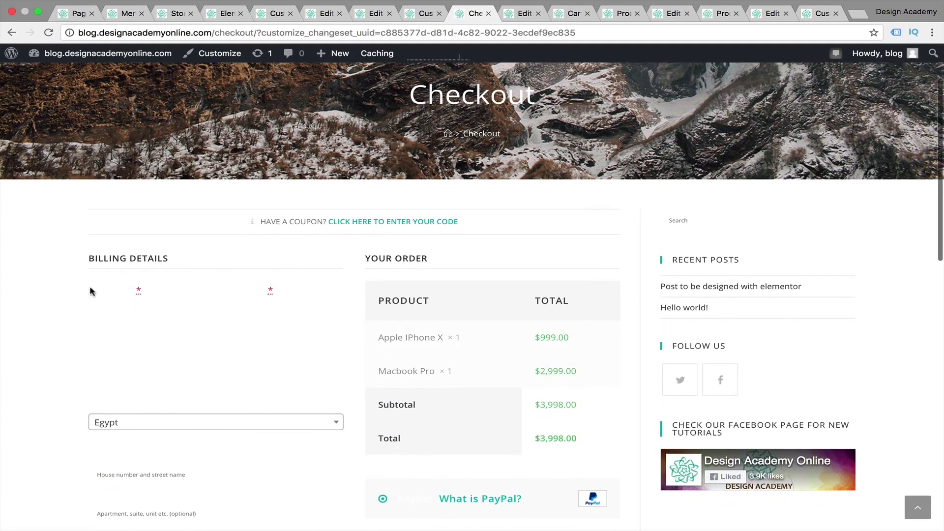
scroll(321, 409, "down", 3)
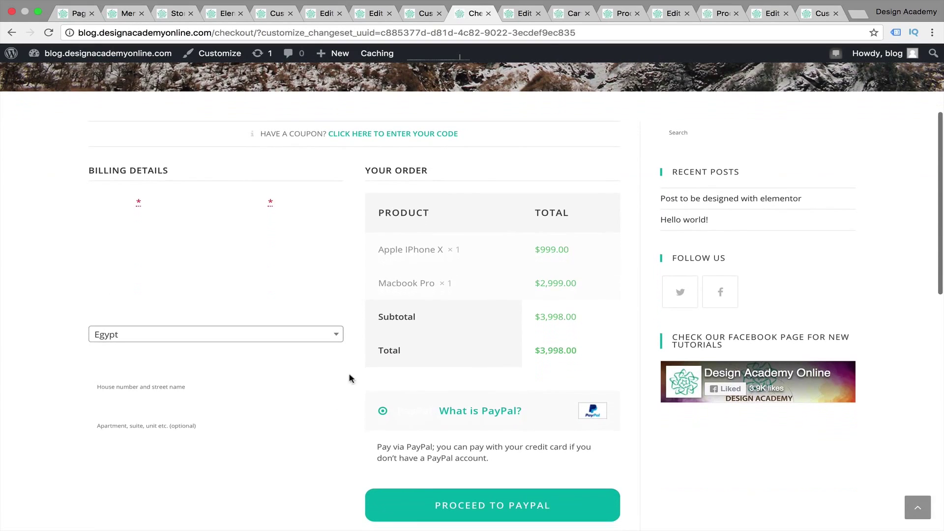
scroll(475, 405, "down", 2)
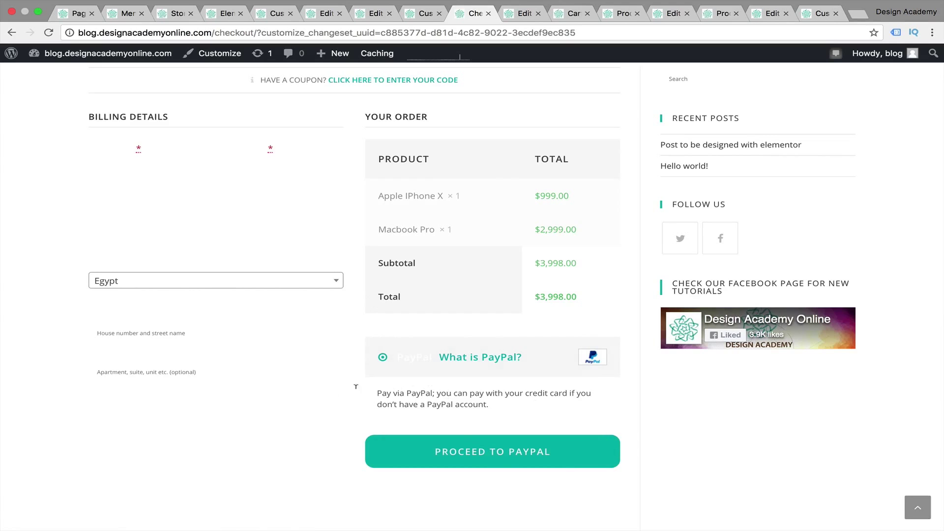
- Return to the Apple IPhone X customizer preview, reveal its controls and review the WooCommerce General settings
scroll(343, 266, "up", 5)
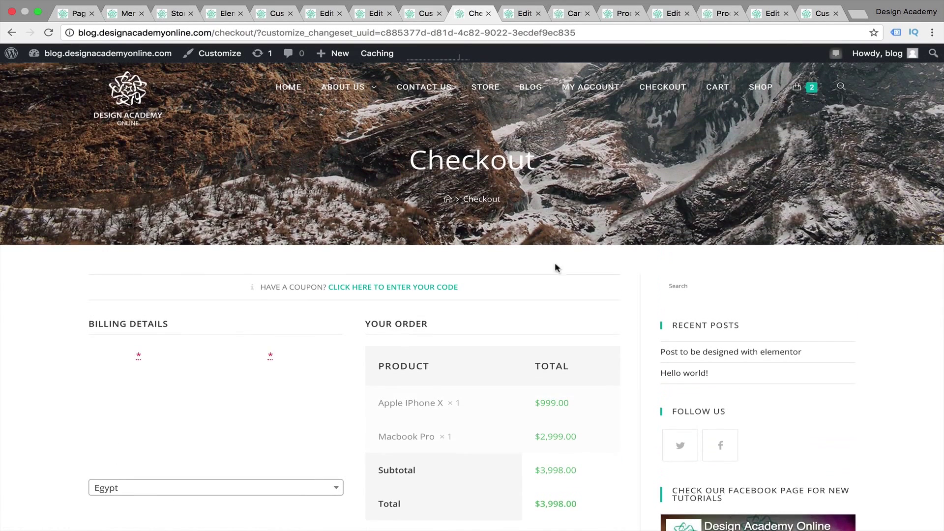
left_click(427, 15)
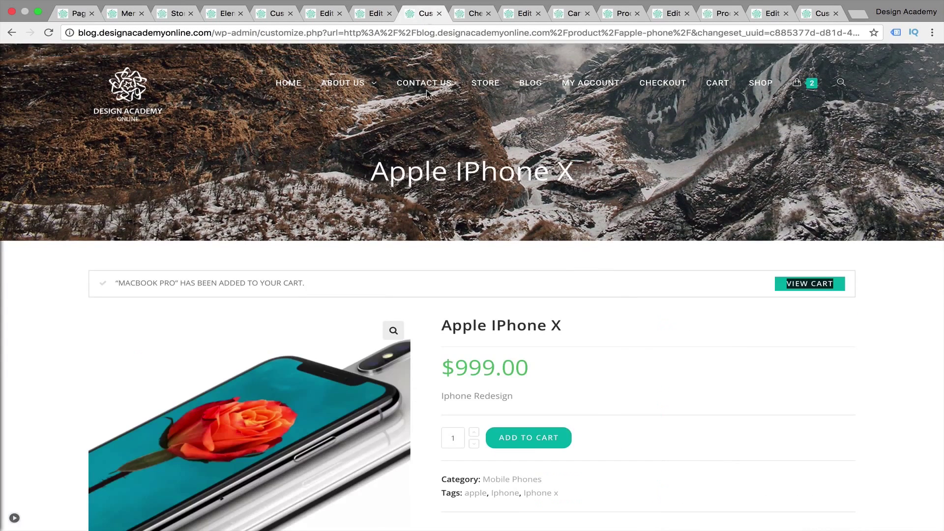
left_click(15, 515)
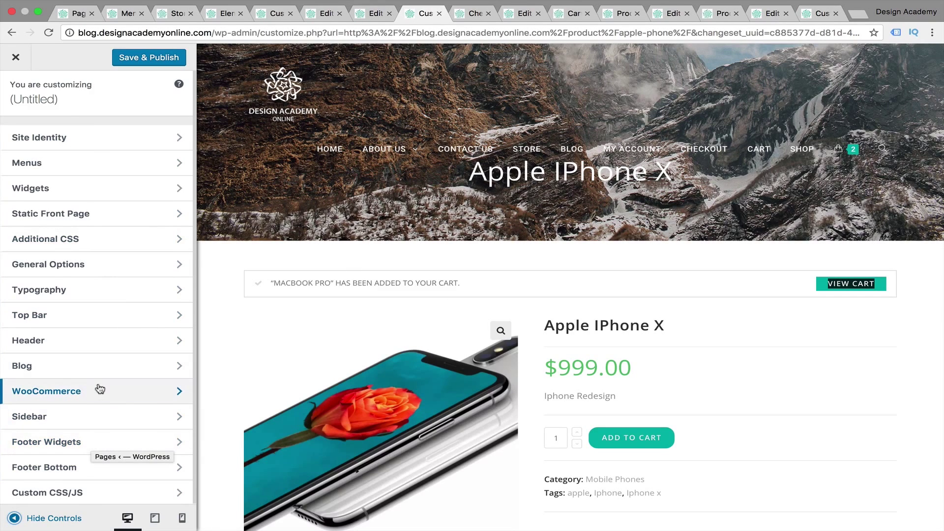
left_click(120, 398)
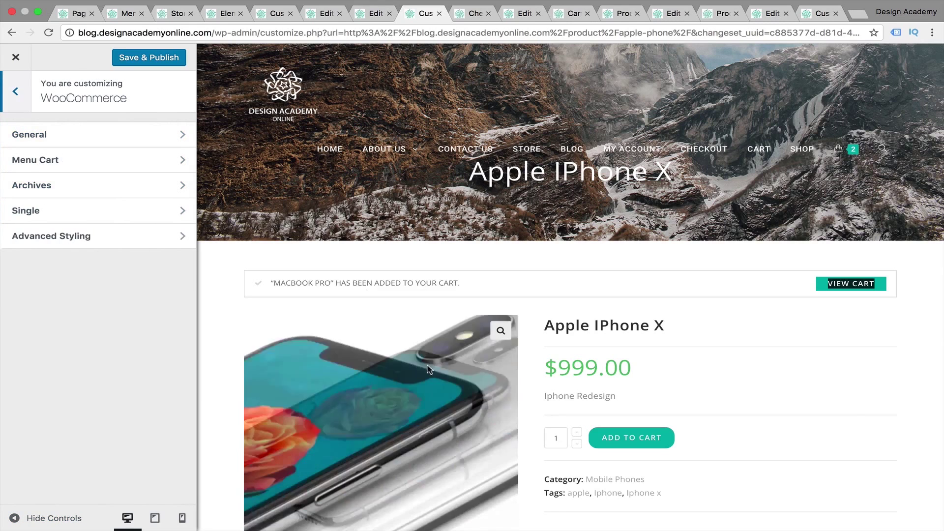
left_click(902, 362)
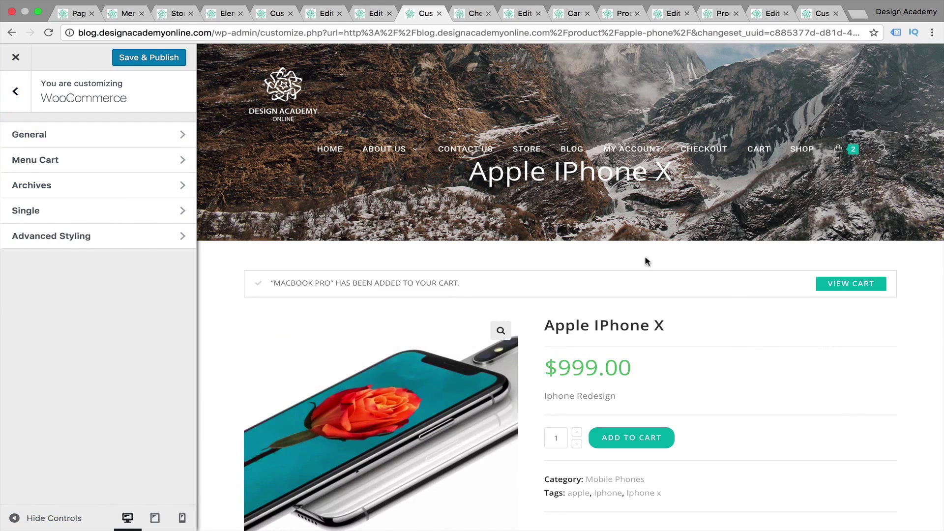
left_click(95, 138)
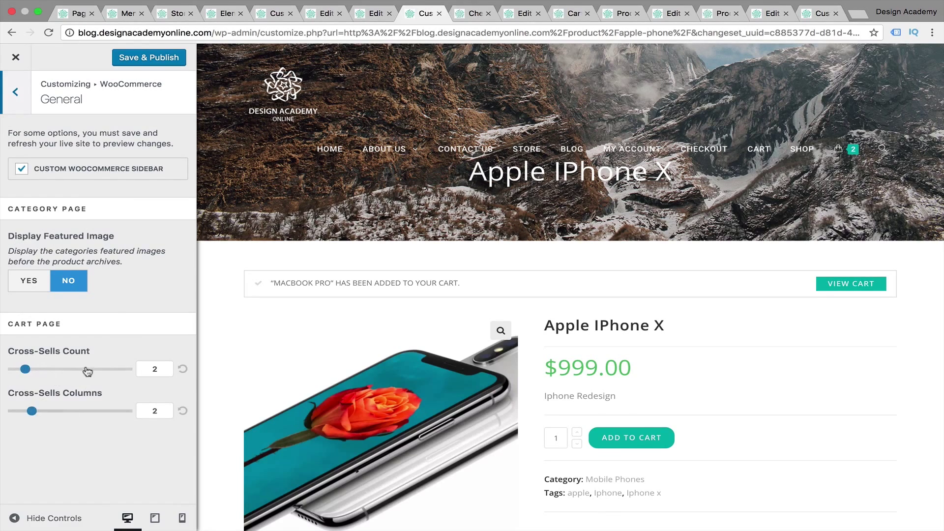
left_click(27, 82)
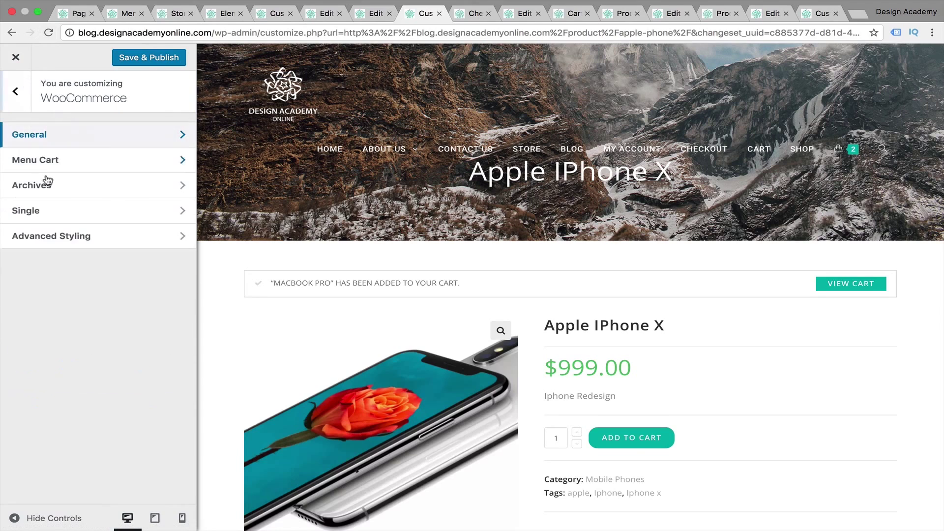
- Open the WooCommerce Menu Cart settings and examine the available Display and Style options without changing them
left_click(79, 164)
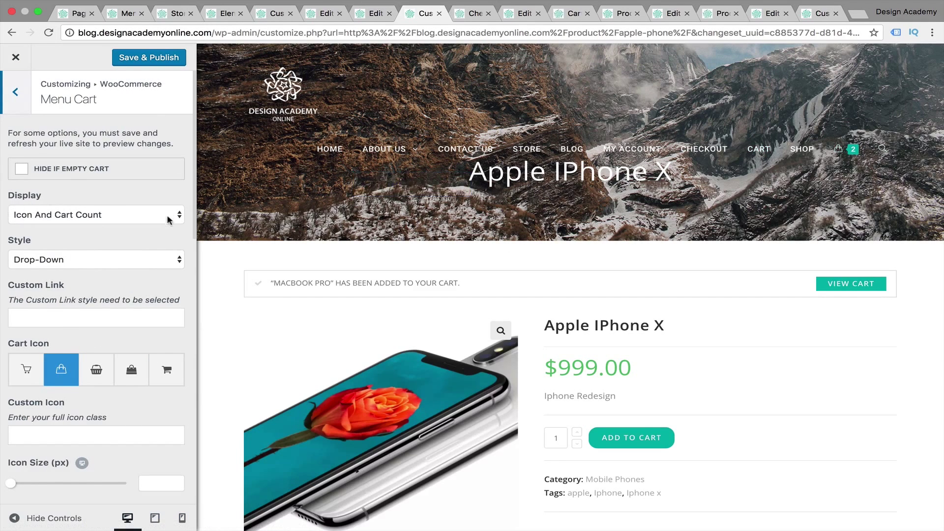
left_click(179, 214)
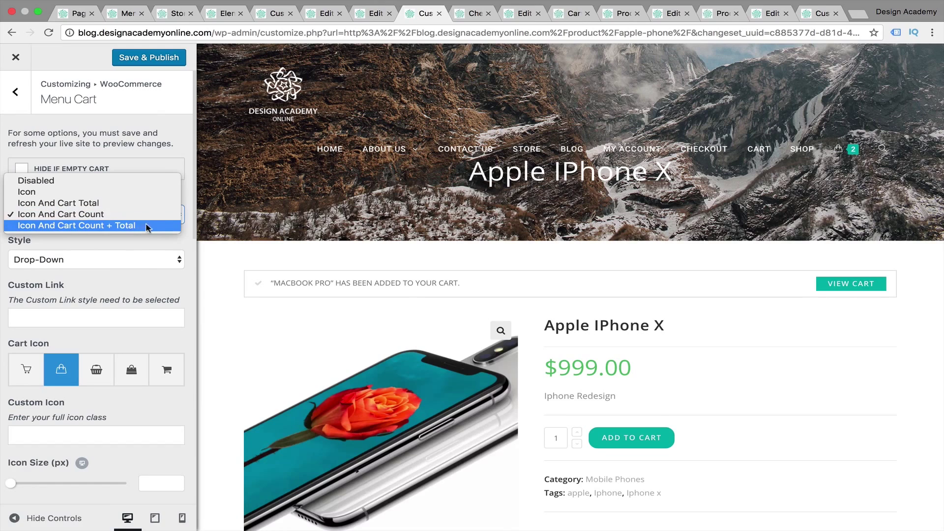
left_click(187, 245)
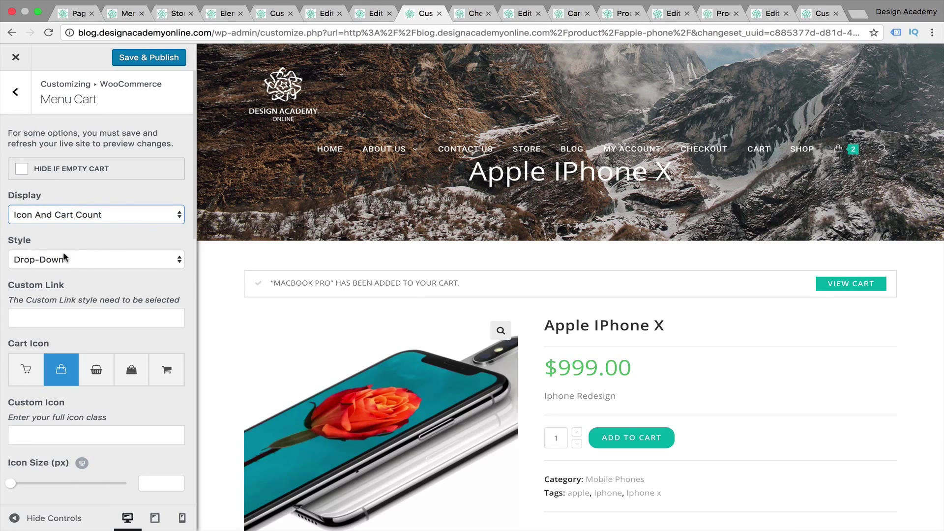
left_click(170, 259)
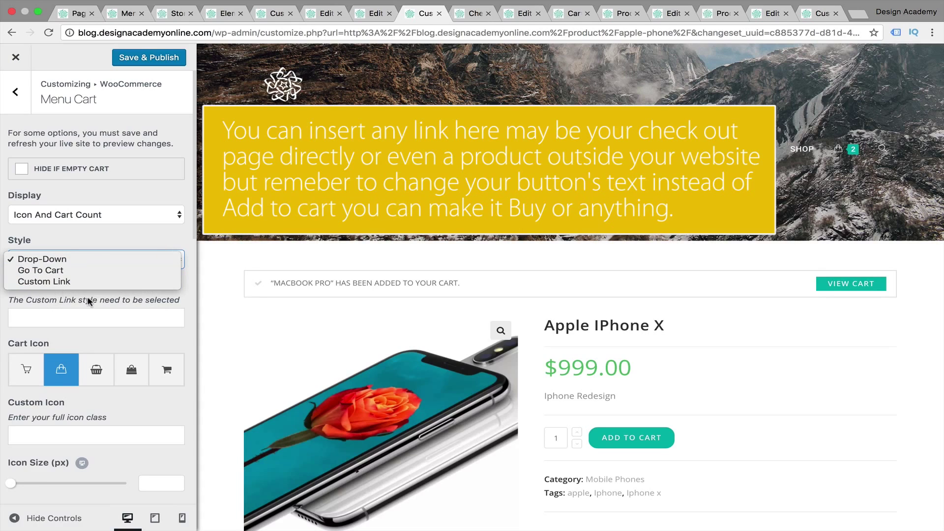
left_click(108, 302)
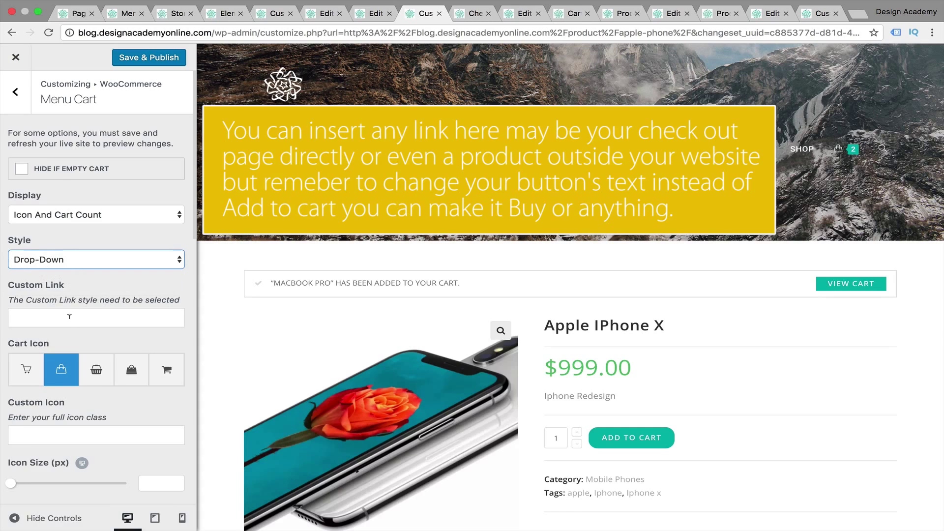
- Change the menu cart icon to the outlined shopping cart and set its icon size to 21 px
scroll(59, 315, "down", 2)
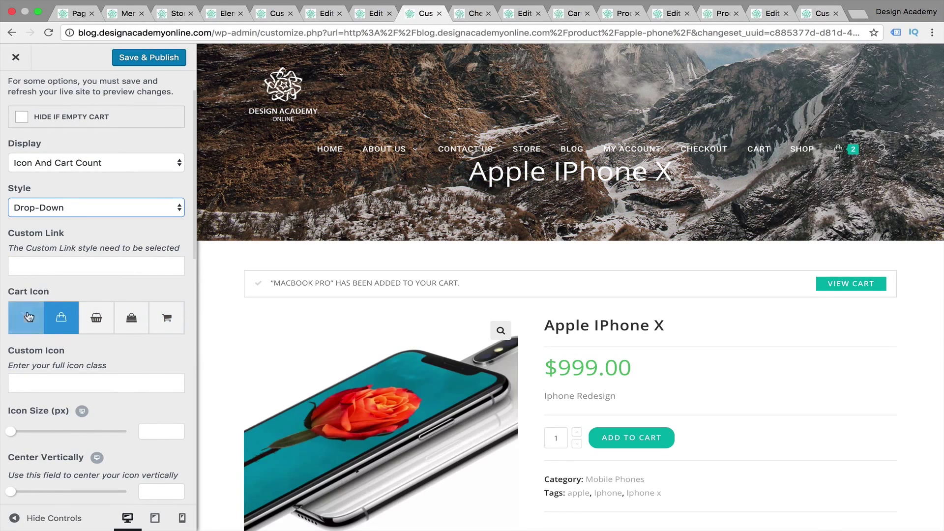
left_click(37, 333)
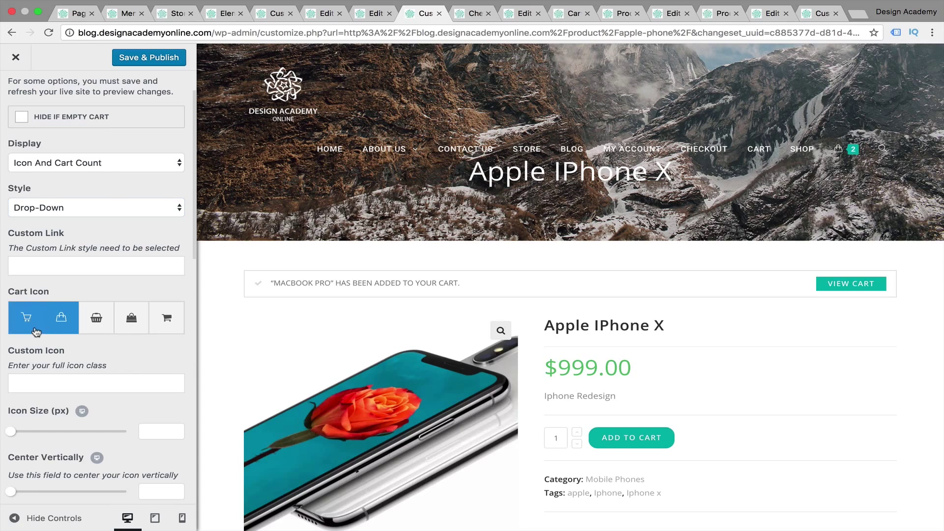
scroll(140, 266, "down", 5)
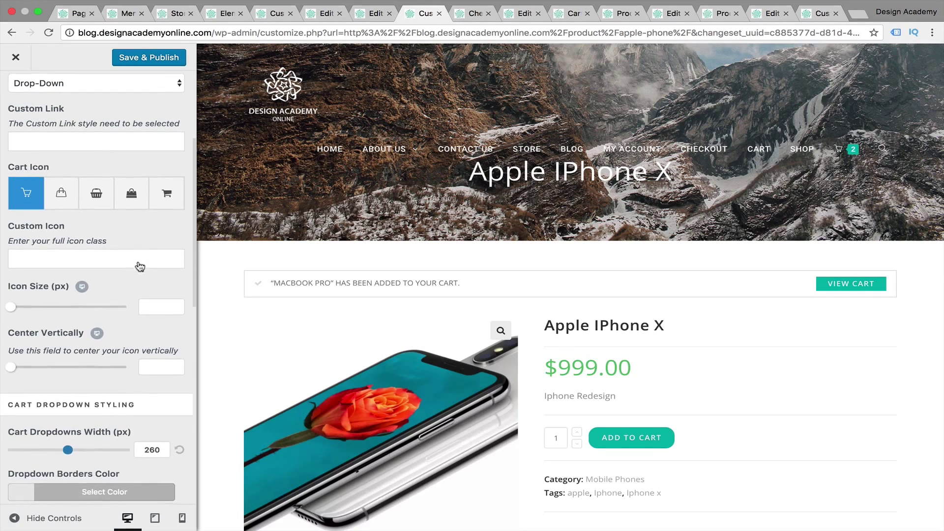
left_click_drag(18, 309, 27, 309)
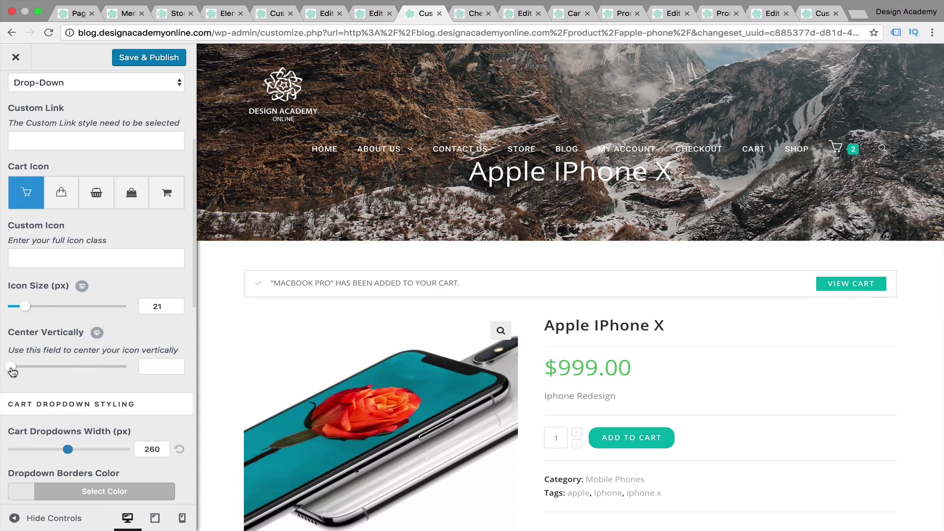
- Review the Cart Dropdown Styling width and color options in the Menu Cart settings, and return to the WooCommerce sections
scroll(87, 389, "down", 3)
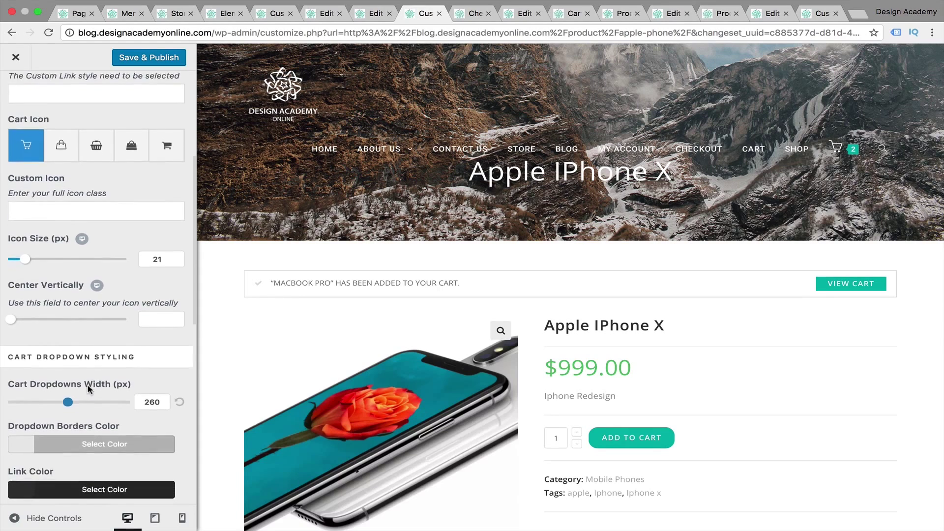
scroll(118, 345, "down", 5)
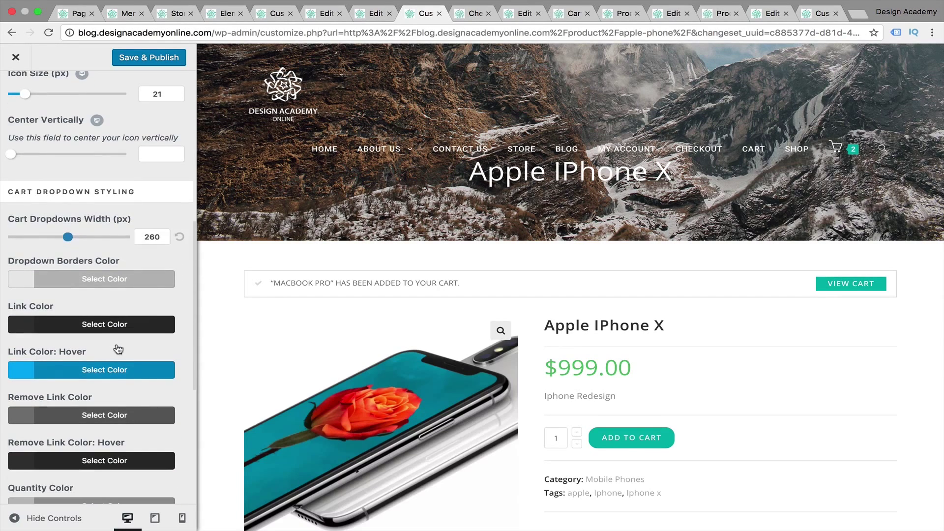
scroll(94, 418, "down", 10)
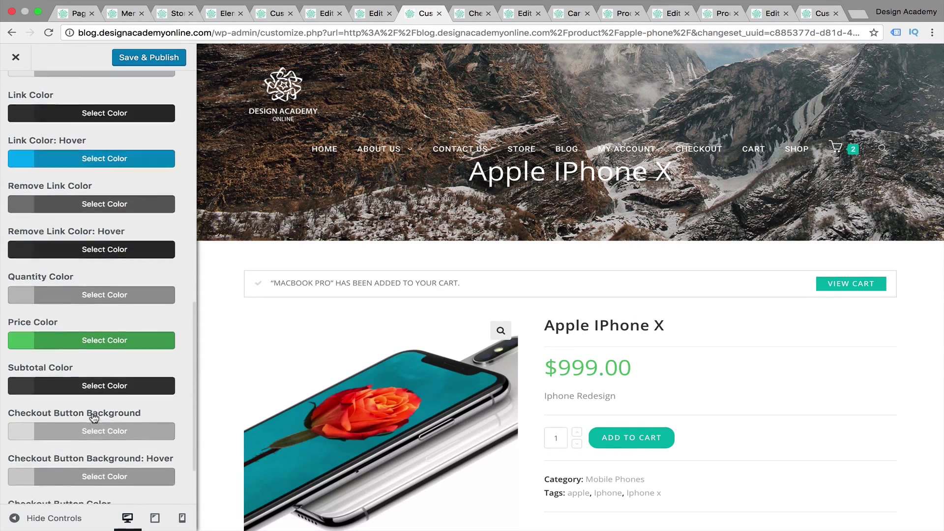
scroll(93, 411, "up", 10)
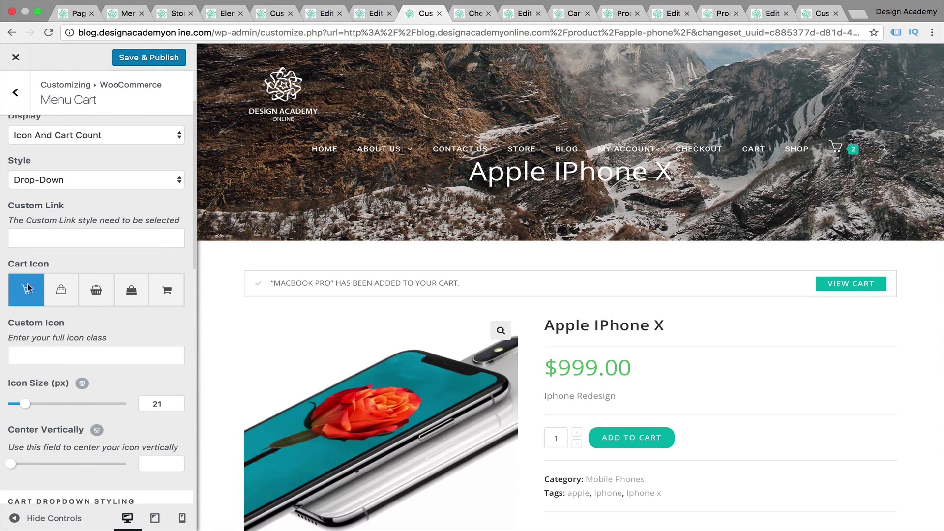
left_click(28, 92)
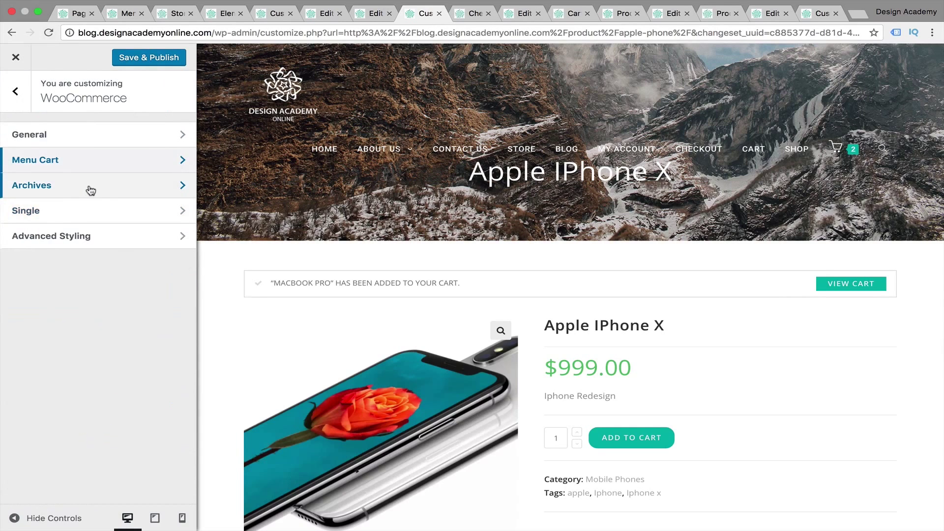
- In the WooCommerce Archives settings, move the Title element above Image in the products' element order
left_click(91, 191)
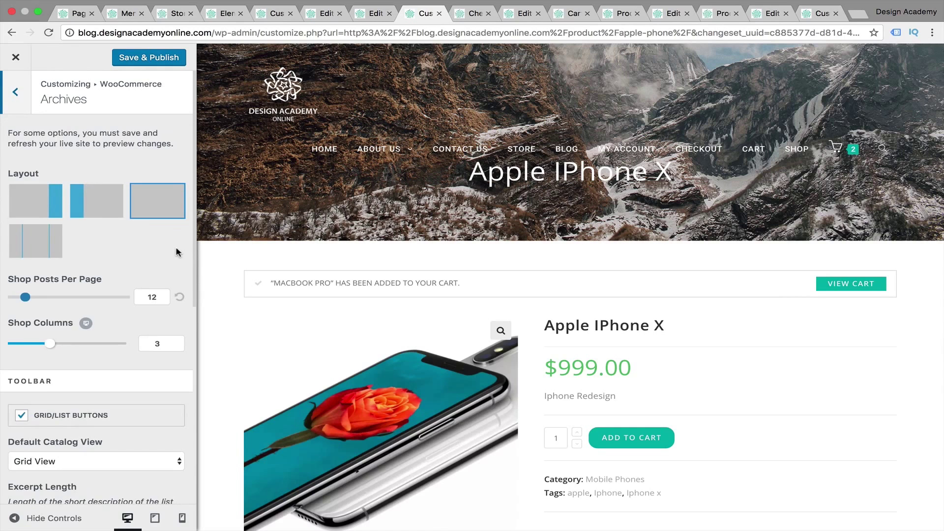
scroll(178, 252, "down", 3)
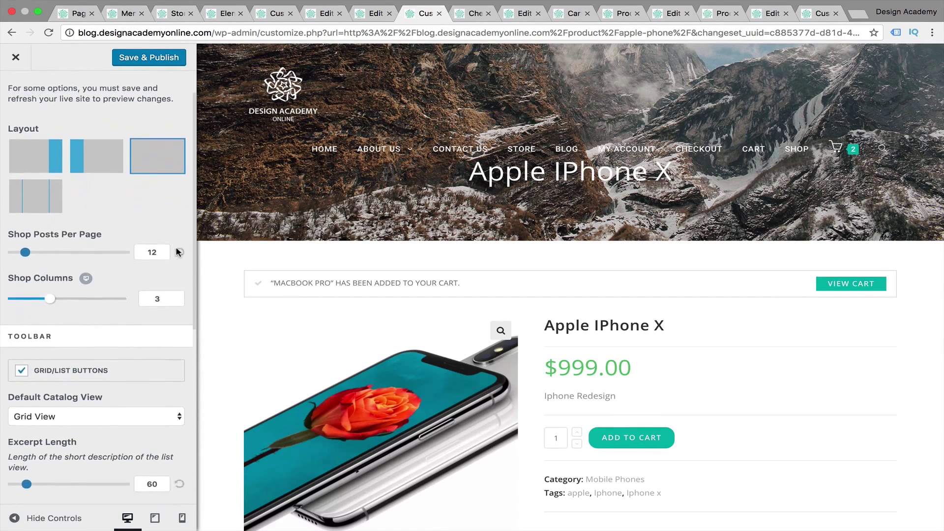
scroll(178, 252, "down", 5)
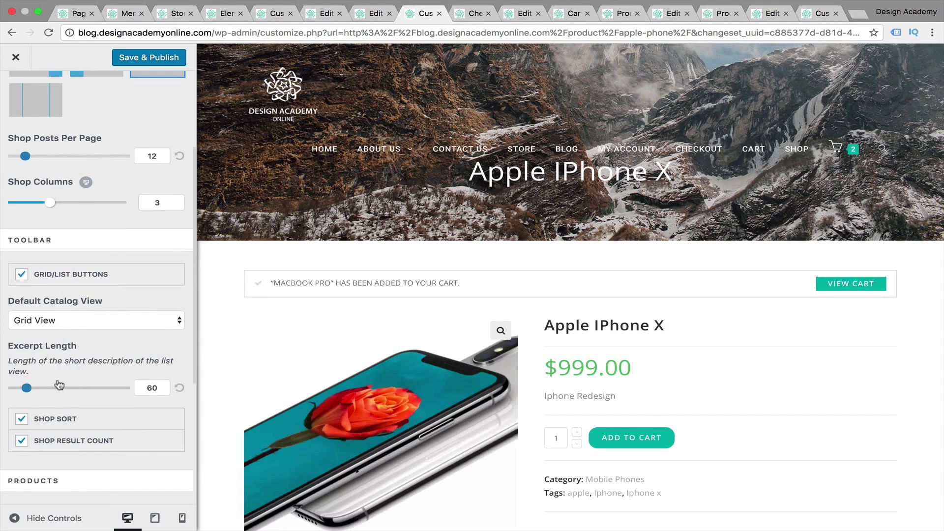
scroll(101, 378, "down", 5)
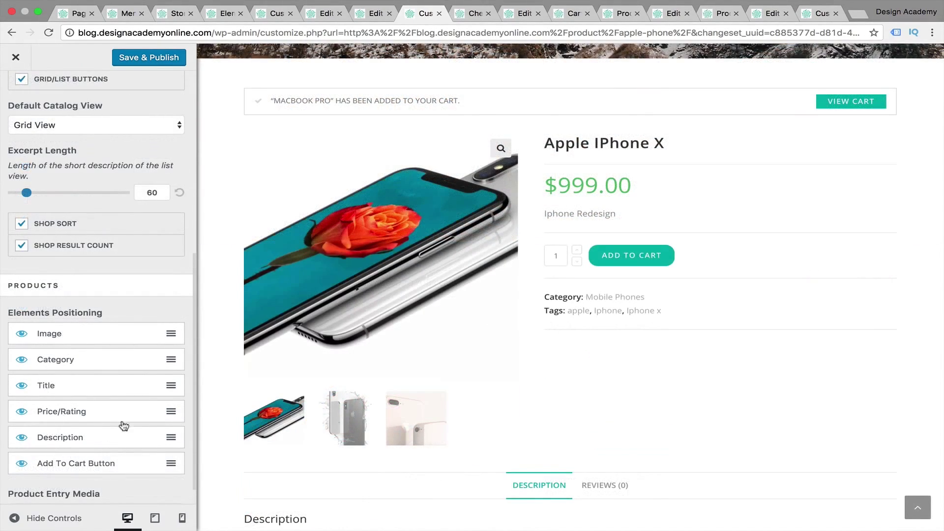
scroll(518, 397, "down", 8)
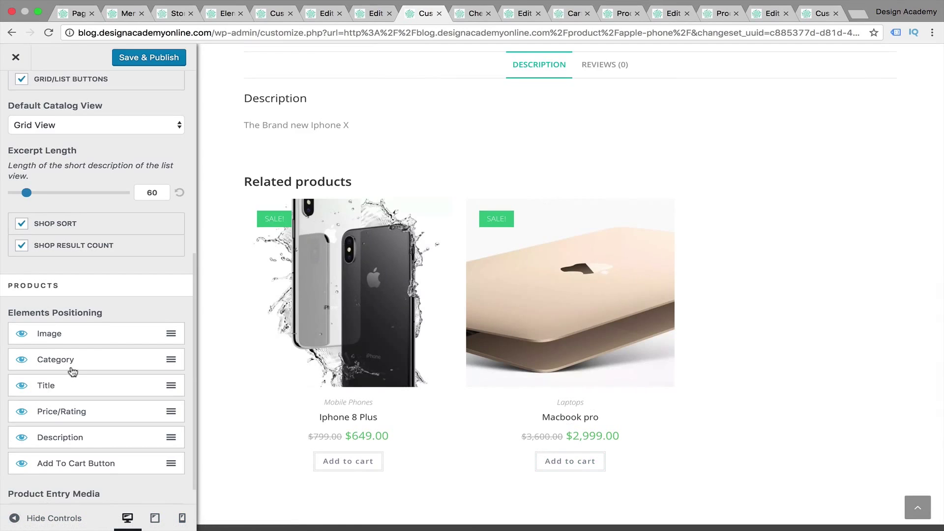
left_click_drag(46, 385, 49, 334)
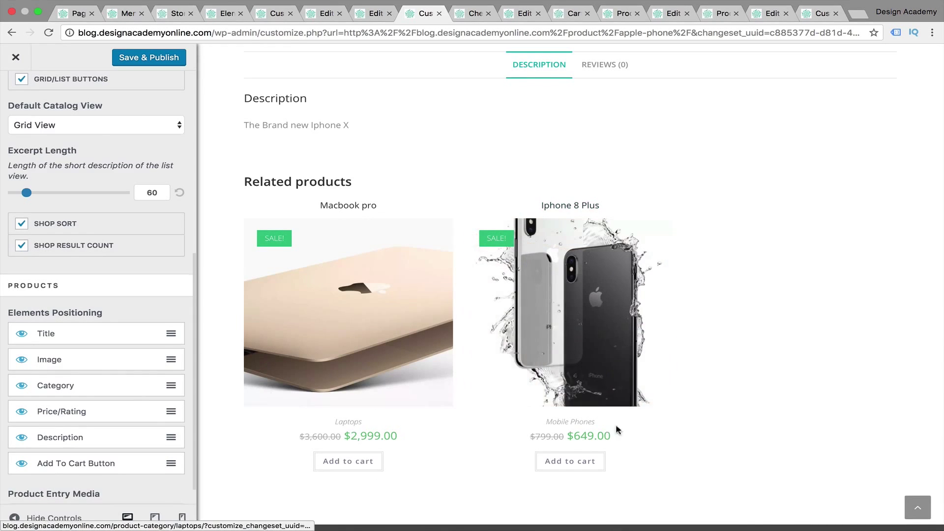
- Check the related products preview and examine the Product Entry Media options, keeping Image Swap
scroll(618, 429, "down", 2)
scroll(69, 438, "up", 1)
scroll(69, 438, "down", 2)
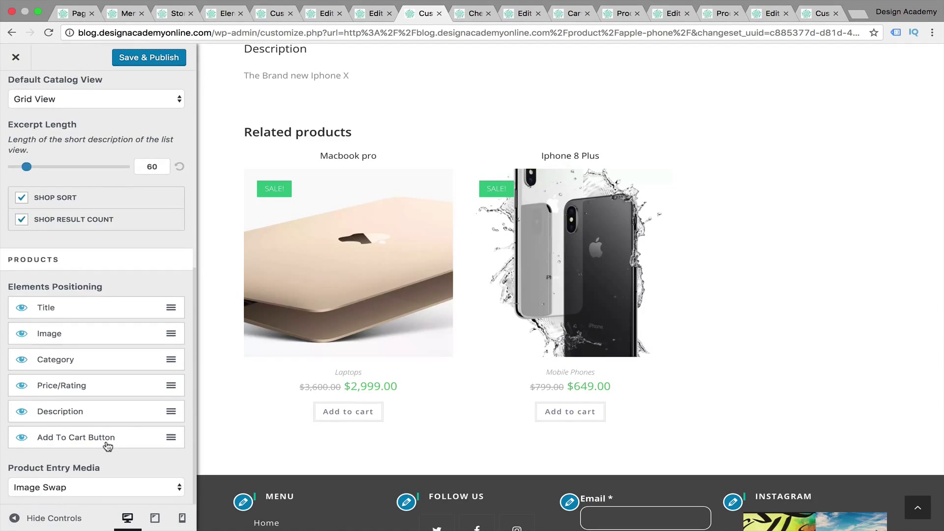
left_click(176, 489)
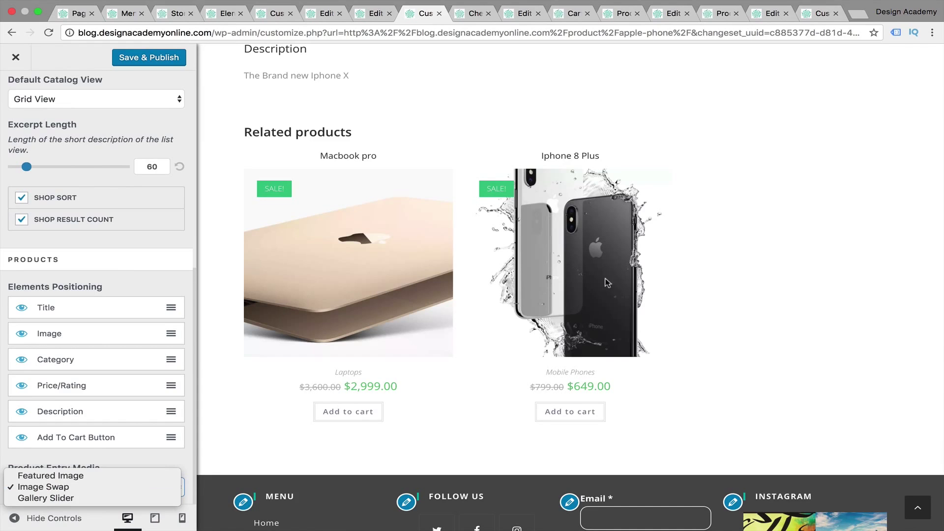
left_click(931, 308)
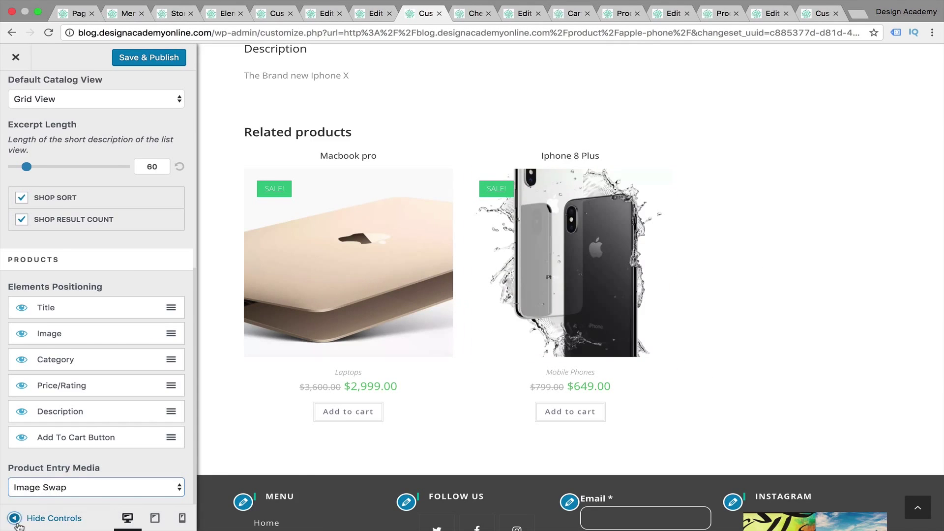
scroll(73, 143, "up", 5)
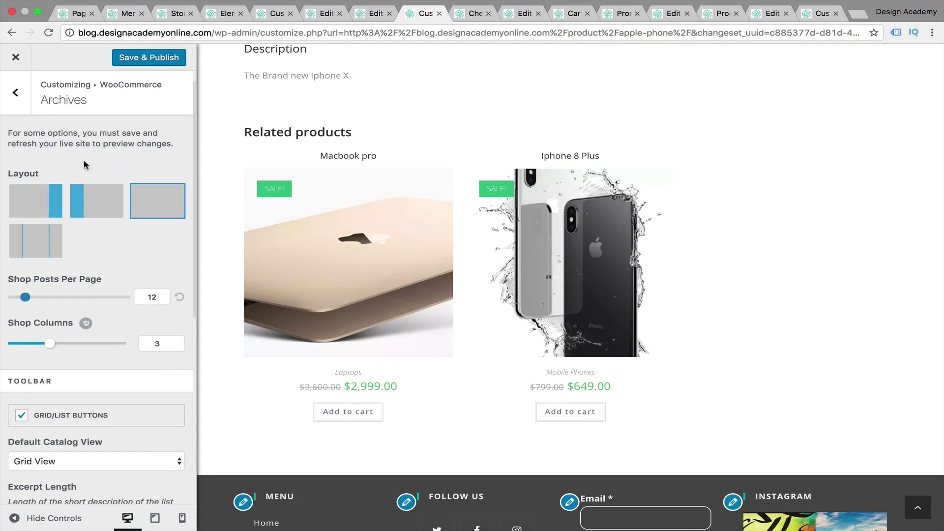
- In the WooCommerce Single settings, move the Price element above Title in the product summary order
left_click(15, 91)
left_click(83, 212)
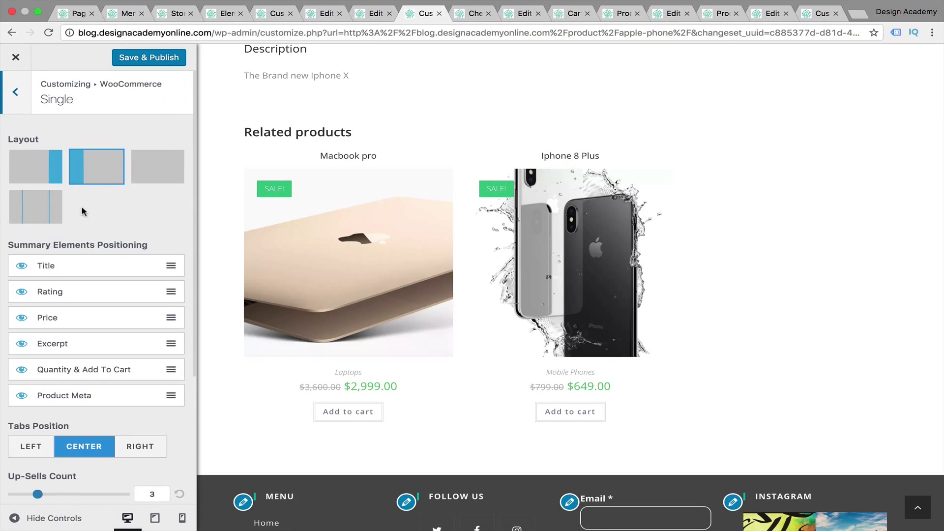
scroll(843, 199, "up", 10)
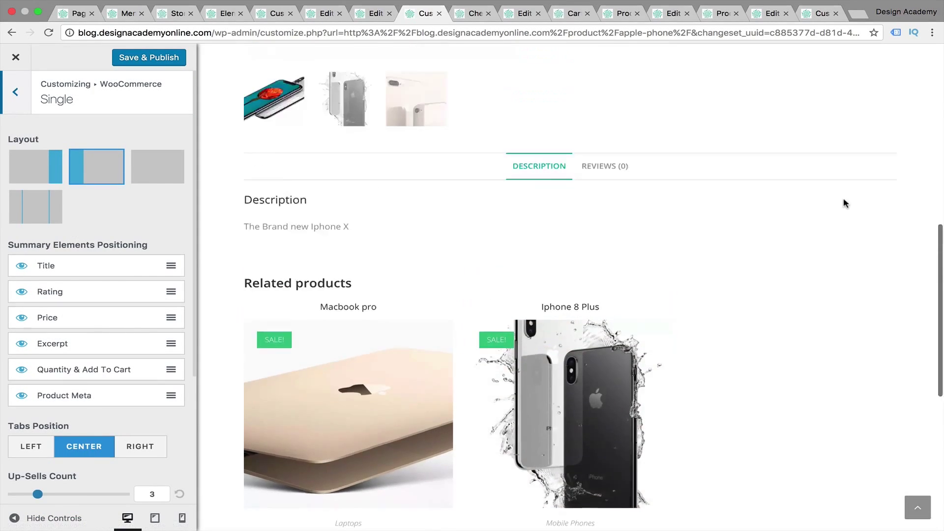
scroll(843, 203, "down", 2)
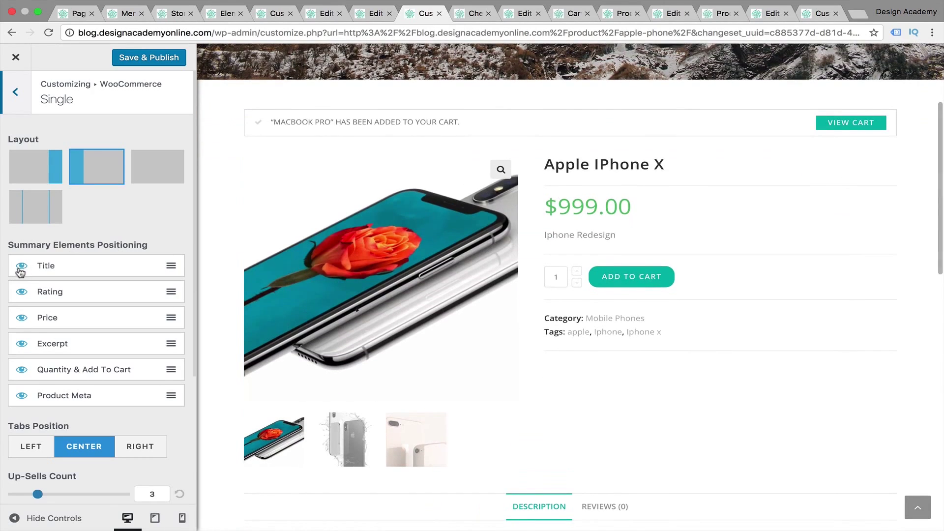
left_click_drag(63, 325, 59, 271)
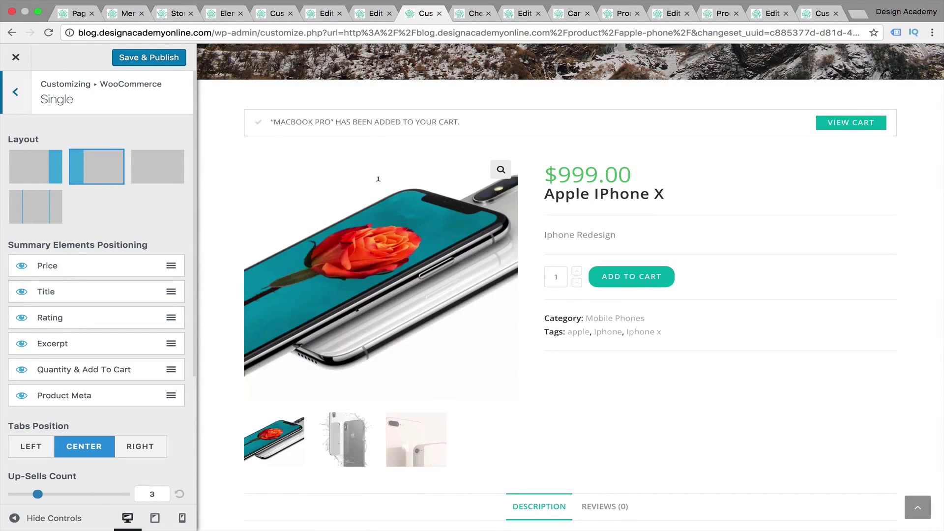
- Move the Price element below Rating in the product summary order, and hide the Product Meta element briefly before showing it again
left_click_drag(72, 262, 73, 319)
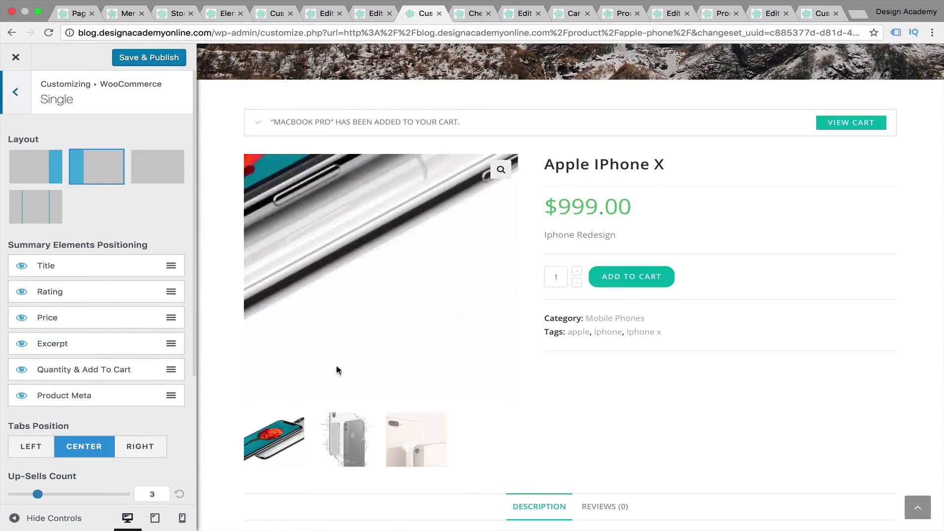
left_click(21, 397)
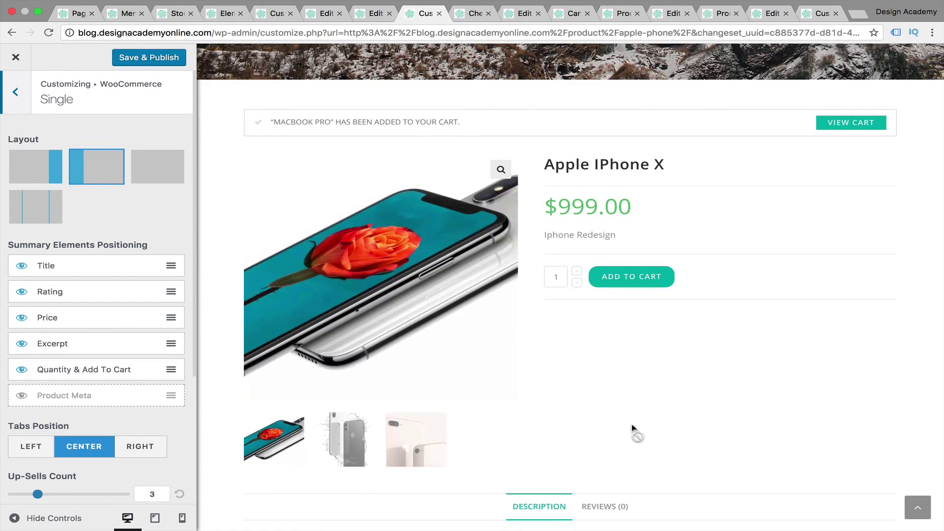
left_click(22, 402)
- Examine the up-sells and related items settings, and check the related products section in the product page preview
scroll(14, 394, "down", 4)
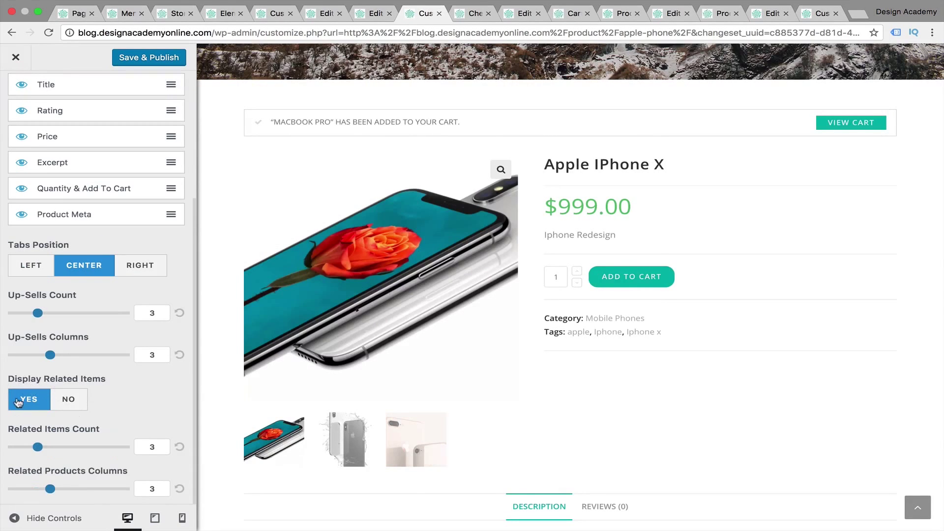
scroll(696, 388, "down", 8)
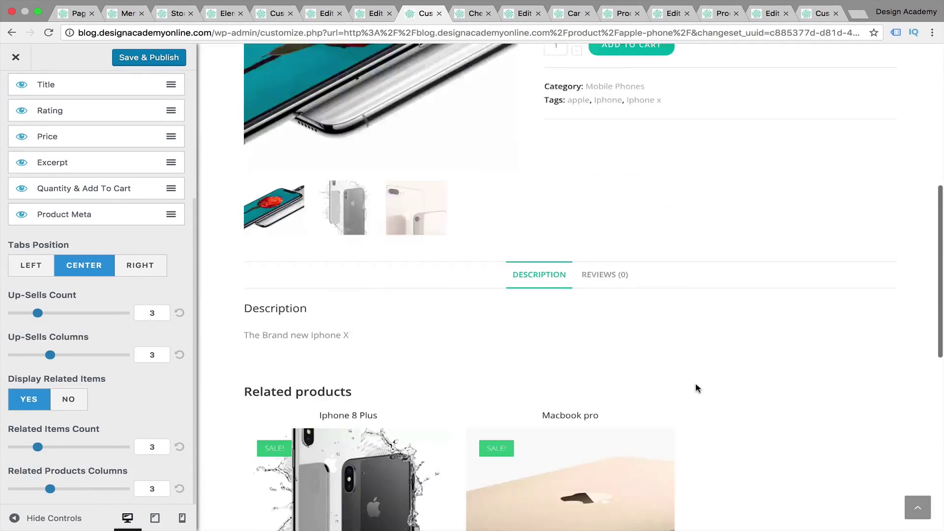
scroll(627, 283, "up", 2)
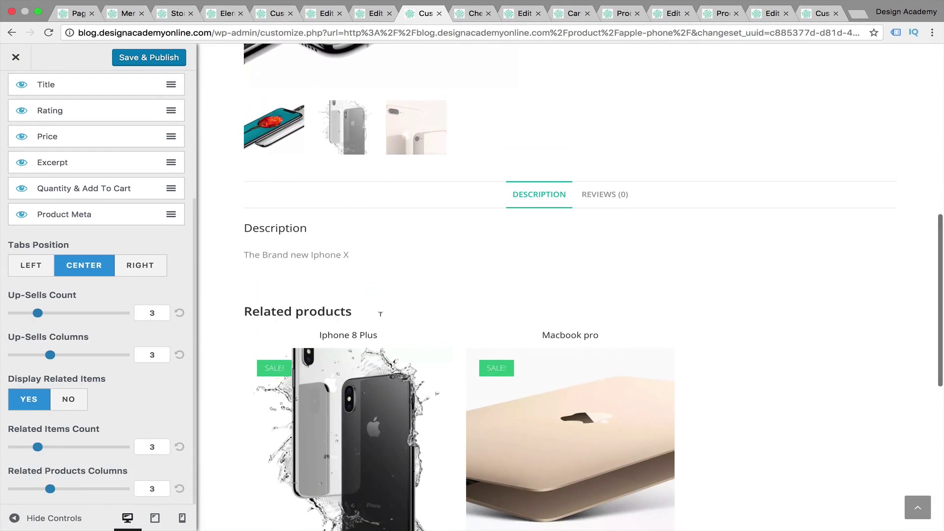
scroll(9, 123, "up", 4)
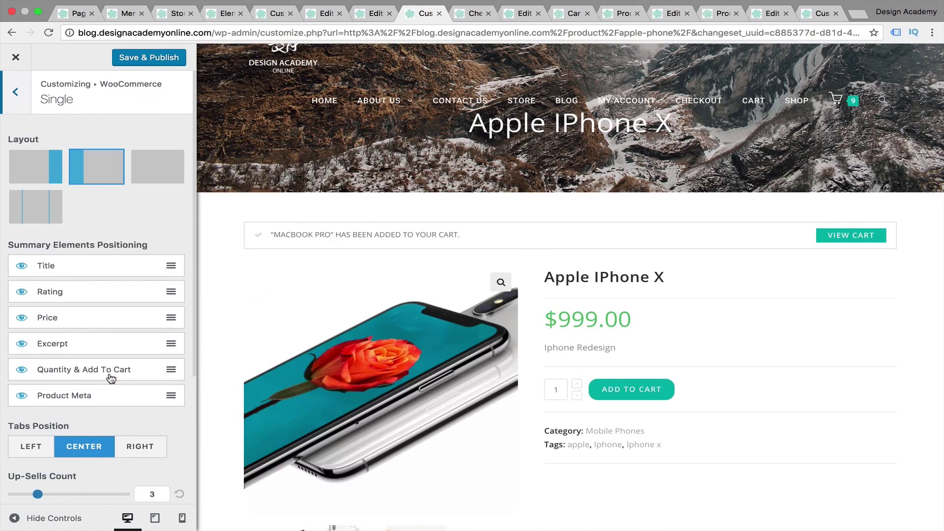
- Open the WooCommerce Advanced Styling settings and review the color options from On Sale Background through Payment Box Color
left_click(17, 91)
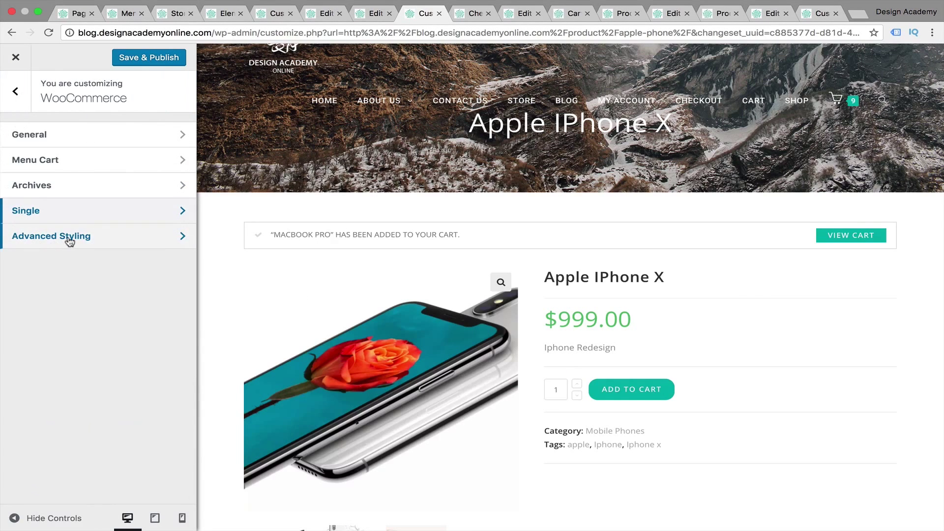
left_click(121, 242)
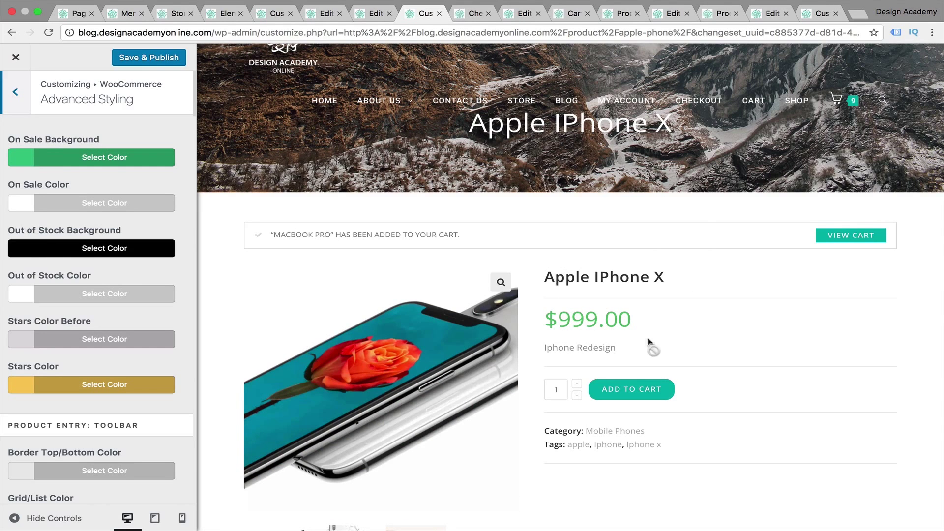
scroll(57, 326, "down", 10)
scroll(57, 326, "down", 15)
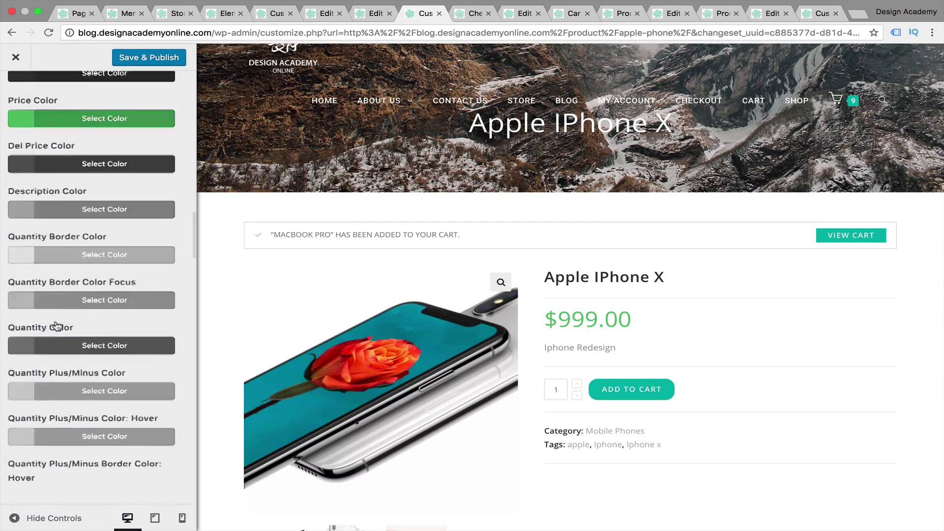
scroll(57, 325, "down", 8)
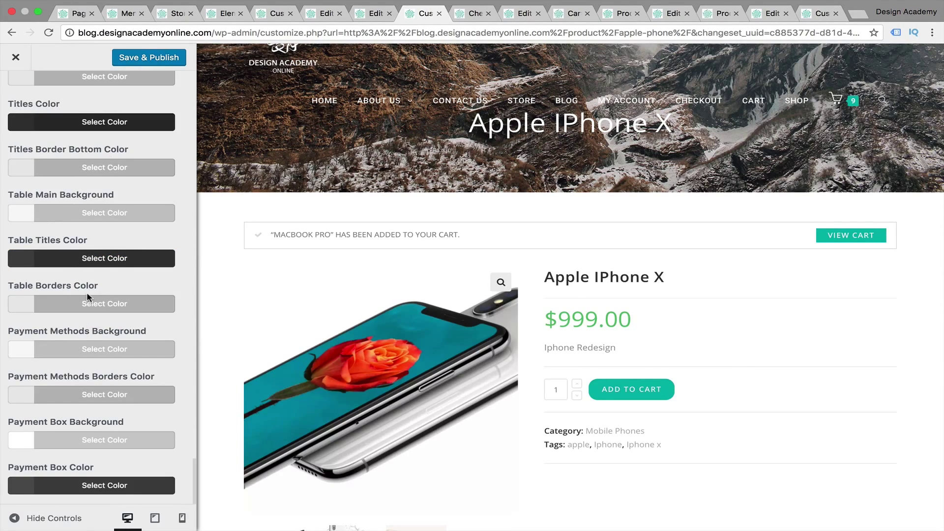
scroll(943, 481, "up", 2)
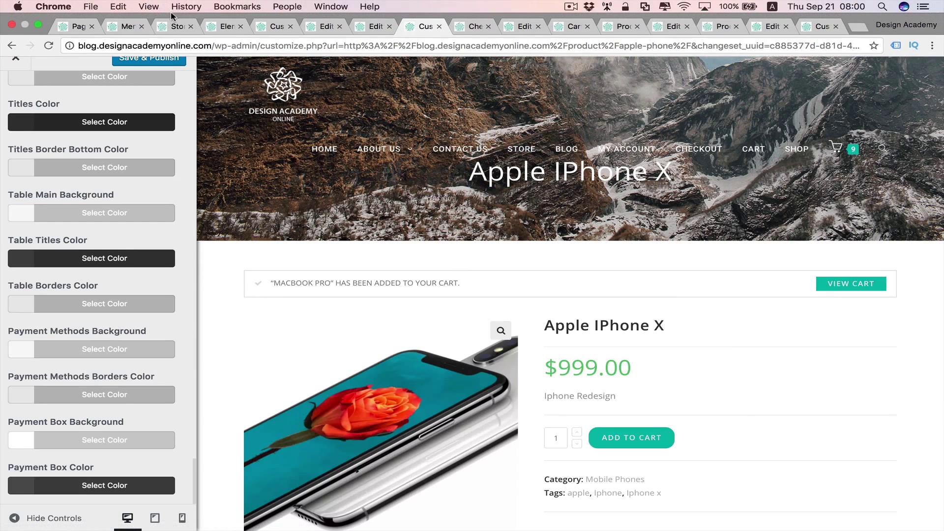
- Switch to the live Store page and review its header, Products section, progress bars and Best Deals section
left_click(172, 27)
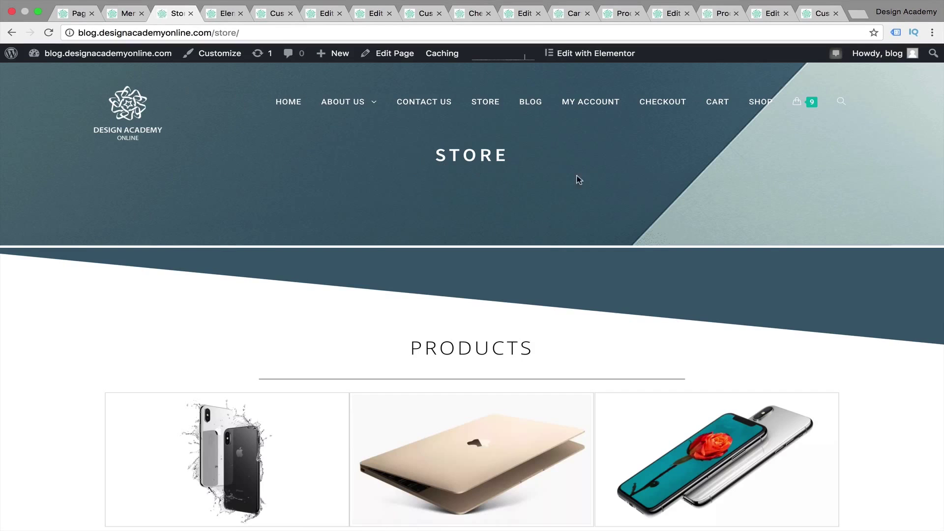
scroll(792, 232, "down", 1)
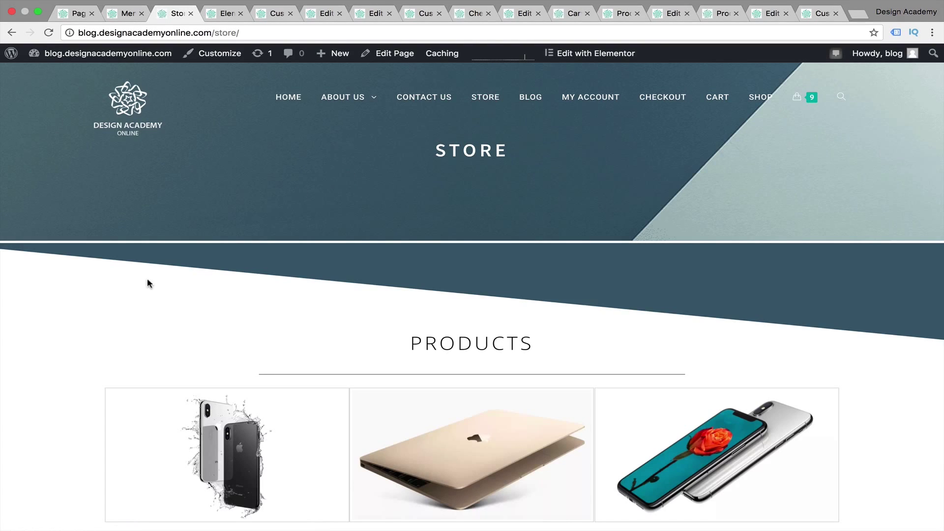
scroll(106, 355, "down", 15)
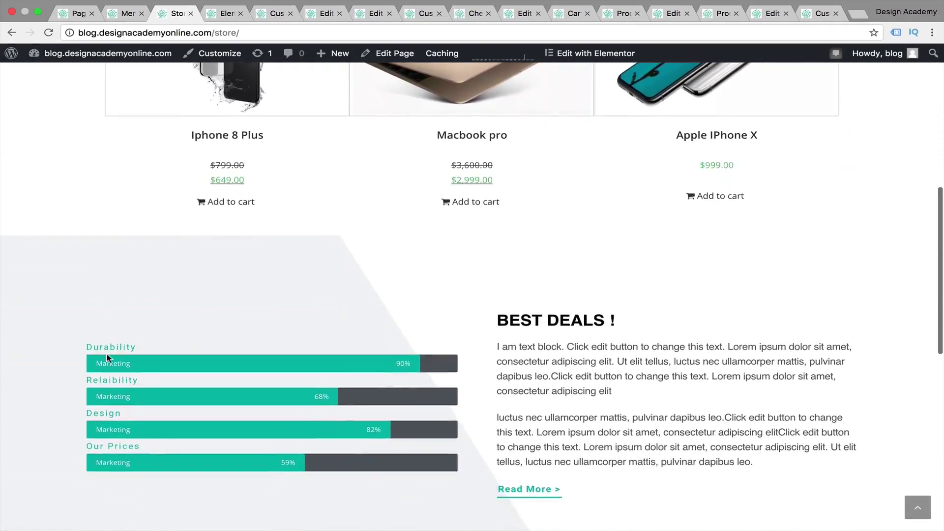
scroll(108, 358, "up", 8)
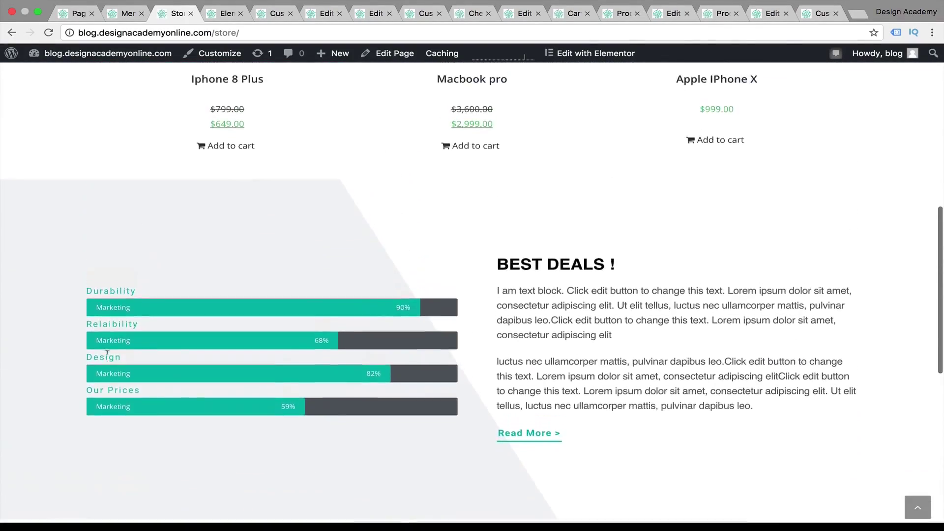
scroll(106, 353, "up", 4)
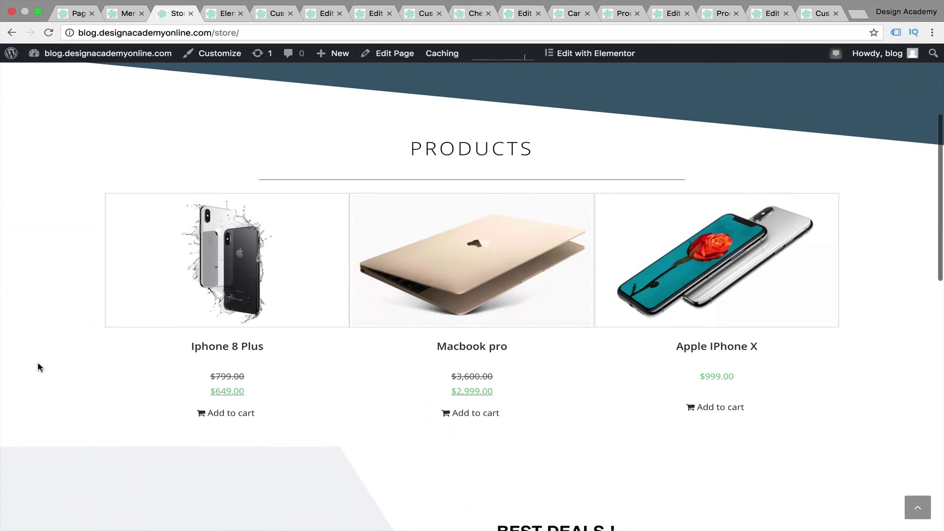
scroll(38, 366, "up", 2)
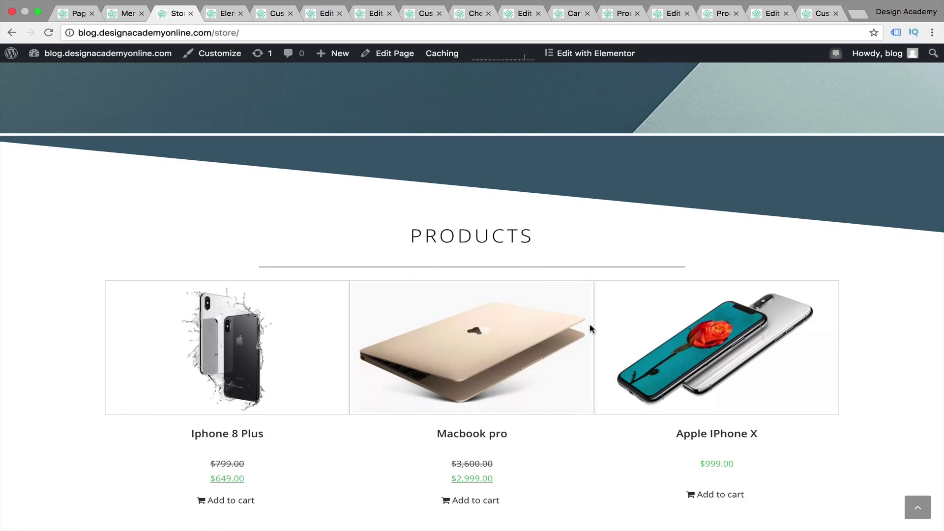
scroll(53, 252, "up", 3)
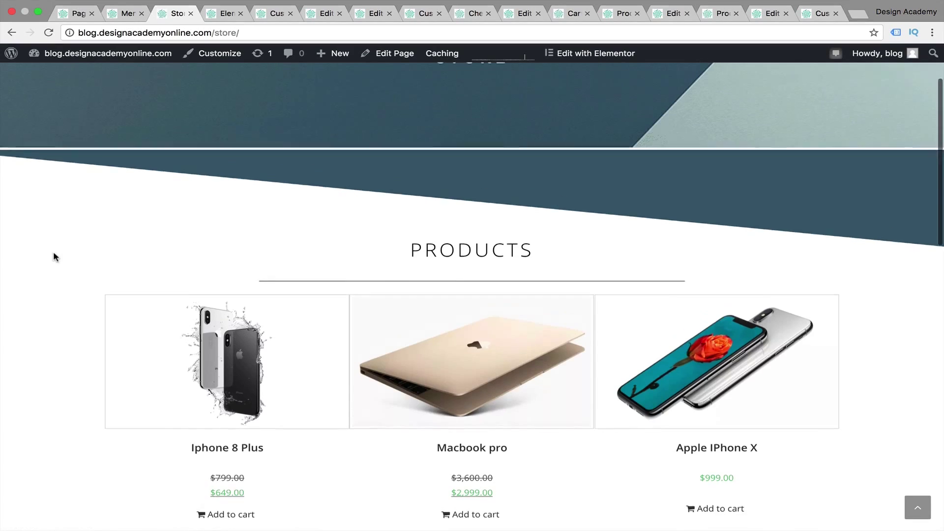
scroll(54, 256, "down", 2)
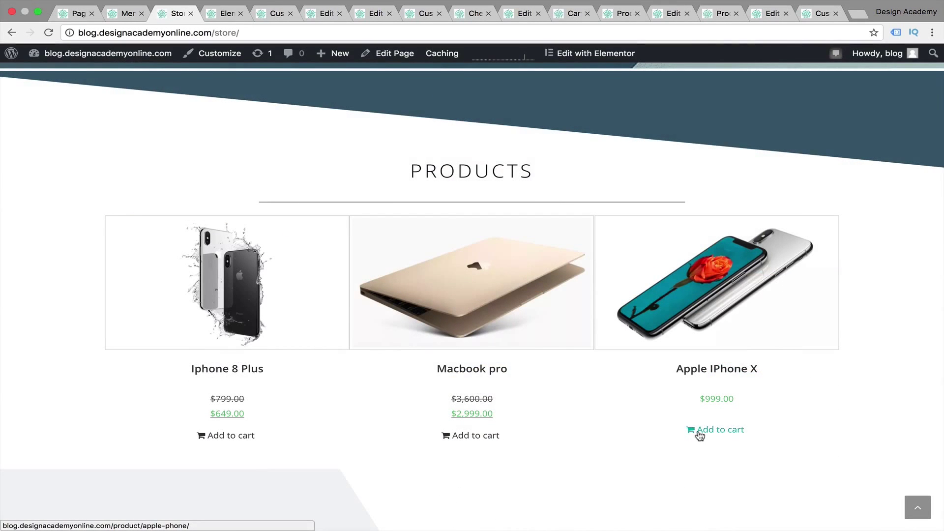
- Open the Apple IPhone X product page from the store in a new browser tab, view it, and return to the Store page
right_click(789, 266)
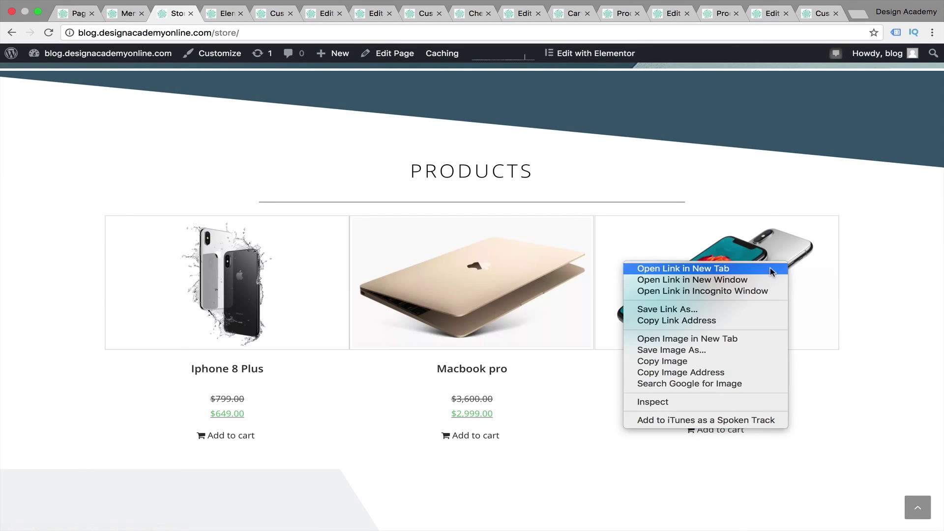
left_click(771, 272)
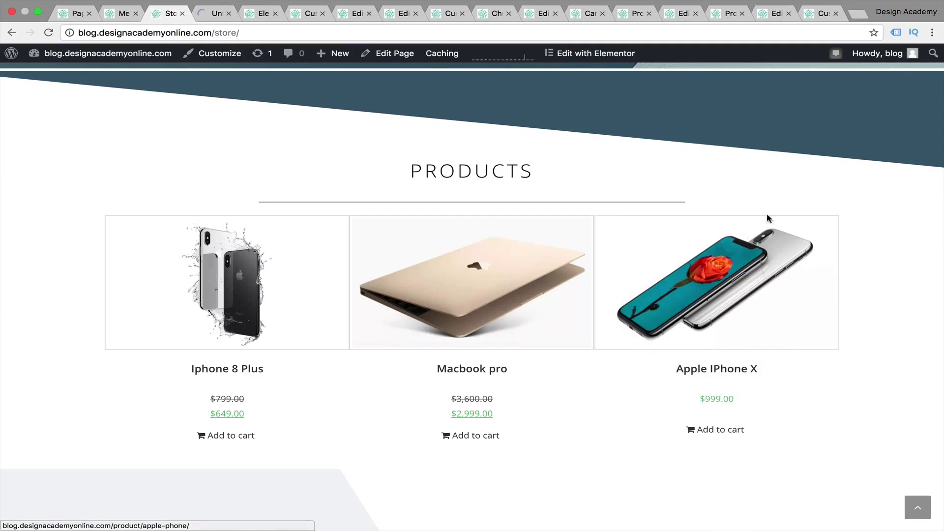
left_click(201, 15)
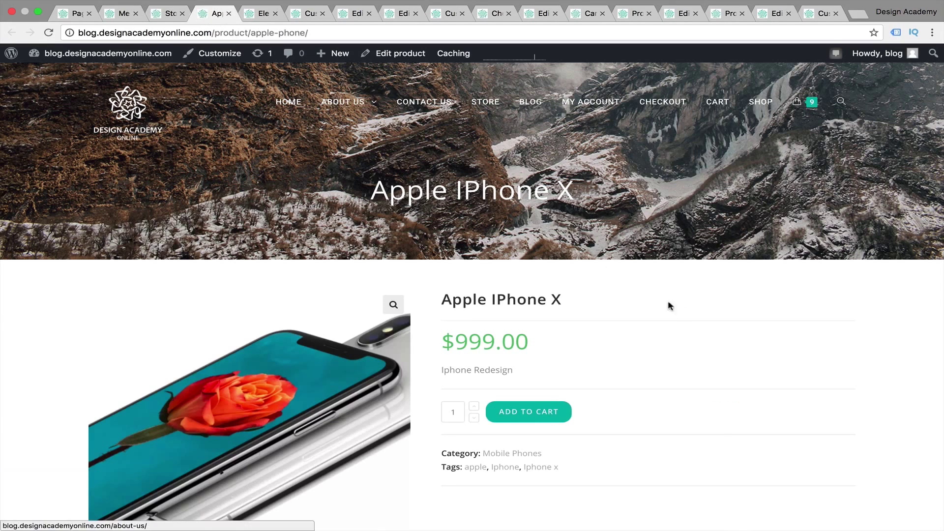
scroll(783, 356, "down", 3)
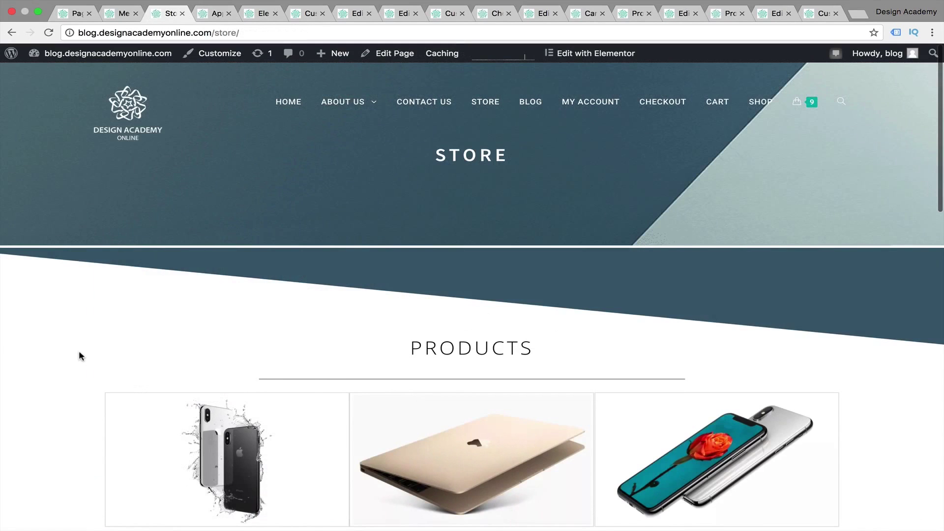
- Look over the Store page's banner and its three-product listing once more
scroll(78, 350, "down", 2)
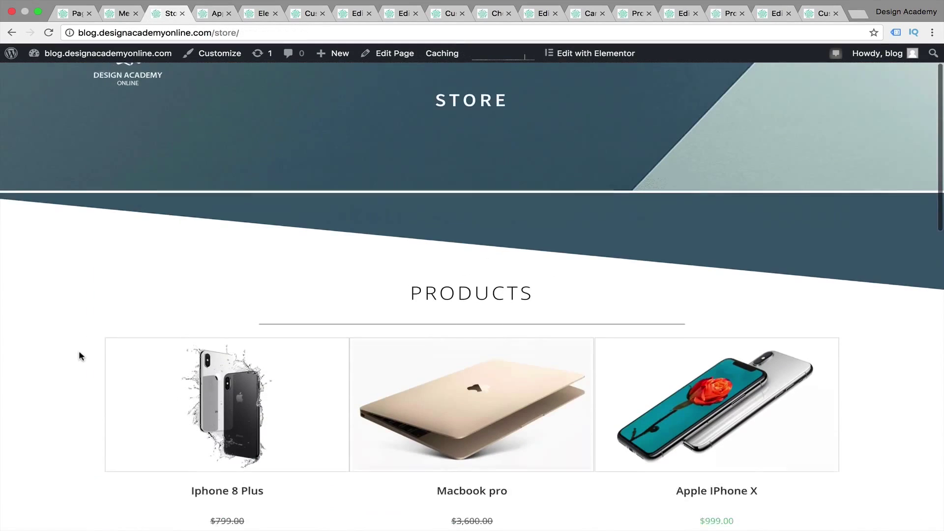
scroll(566, 271, "up", 1)
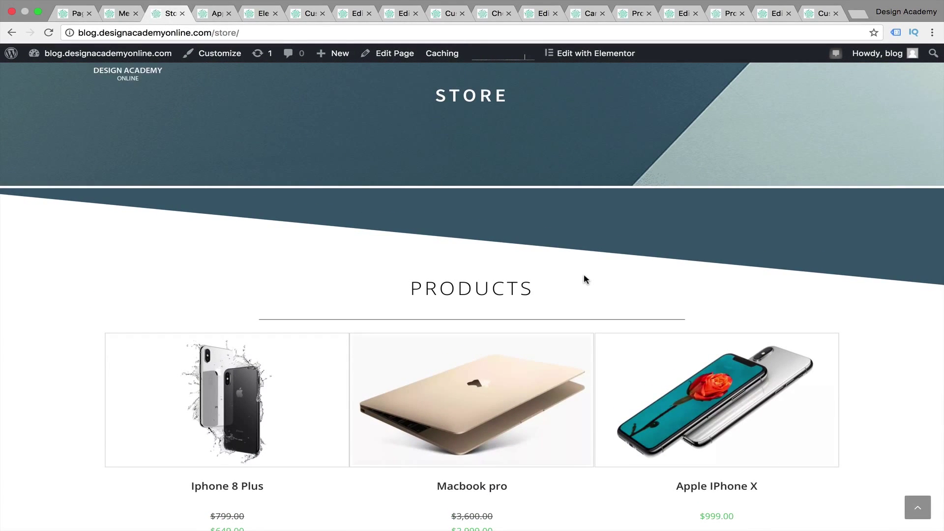
scroll(335, 244, "up", 3)
scroll(338, 244, "down", 5)
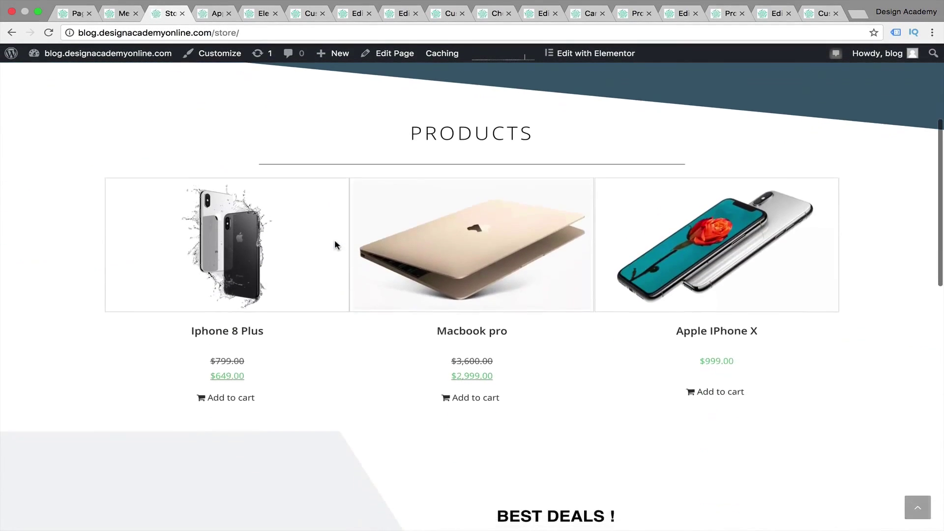
scroll(337, 244, "up", 3)
- Switch to the store page's Elementor editor and open the settings of the Products heading
left_click(263, 14)
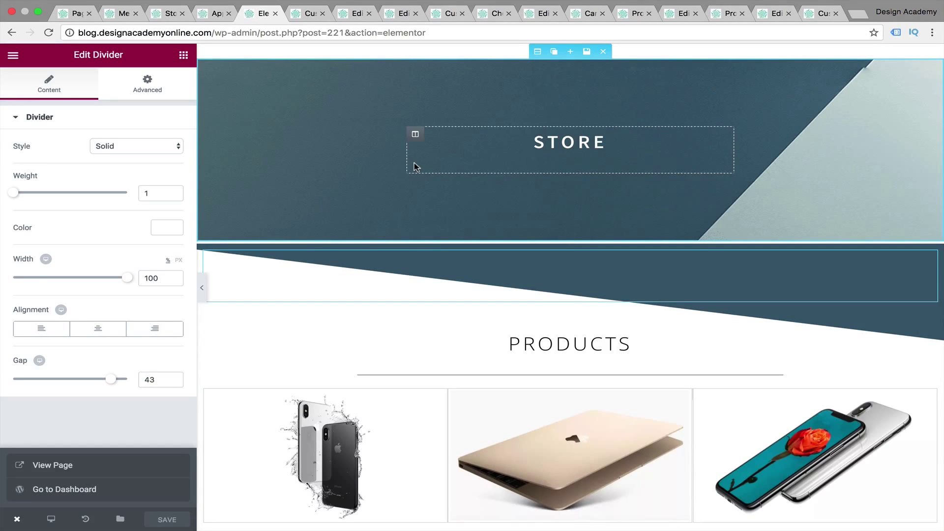
scroll(749, 172, "down", 3)
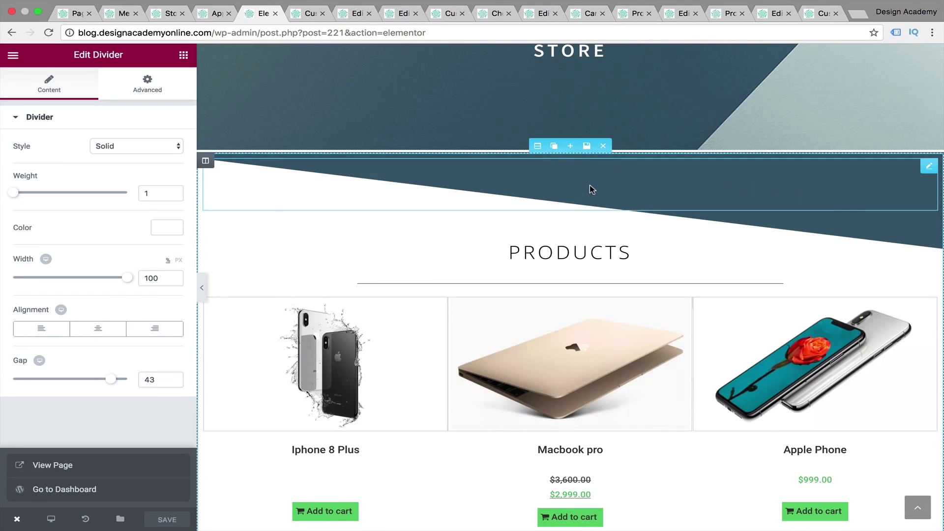
scroll(589, 185, "down", 1)
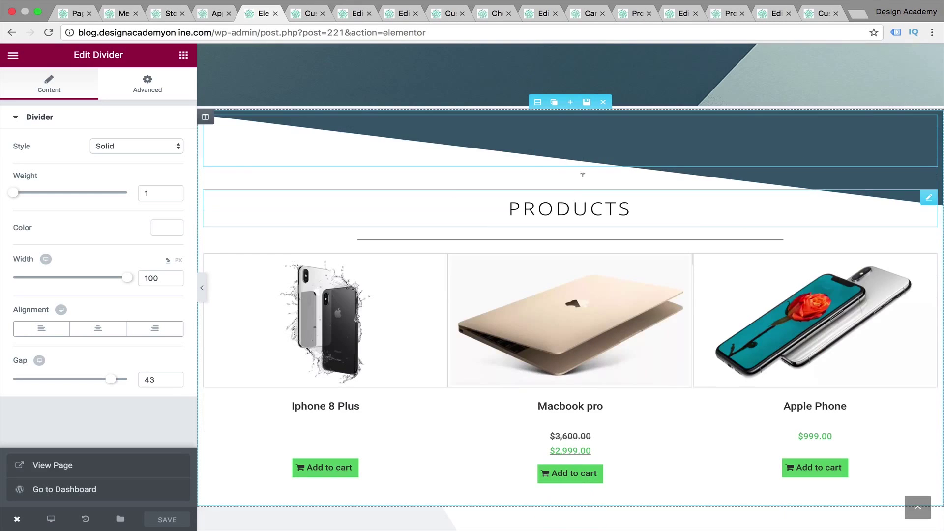
left_click(555, 199)
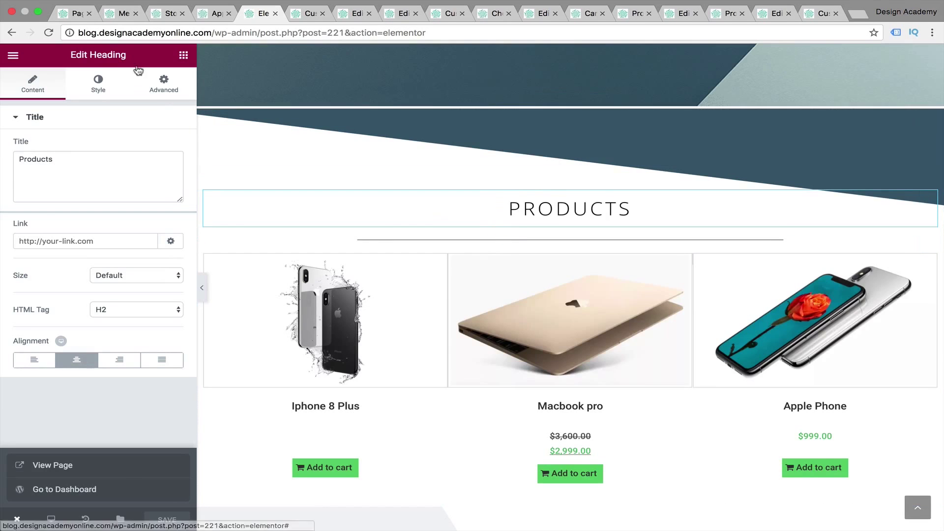
- Show the Elementor widget list and browse to the Woocommerce Products (Horizontal 1) widget
left_click(183, 54)
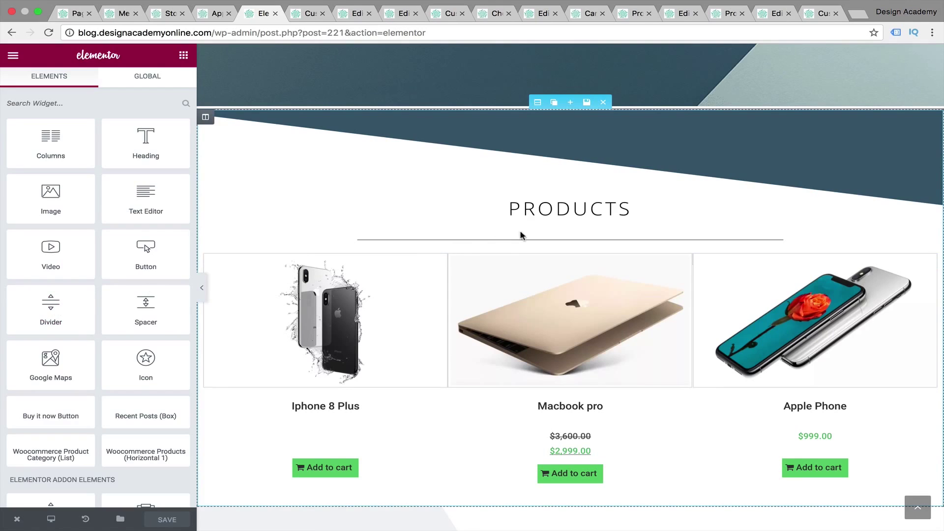
left_click_drag(563, 155, 565, 154)
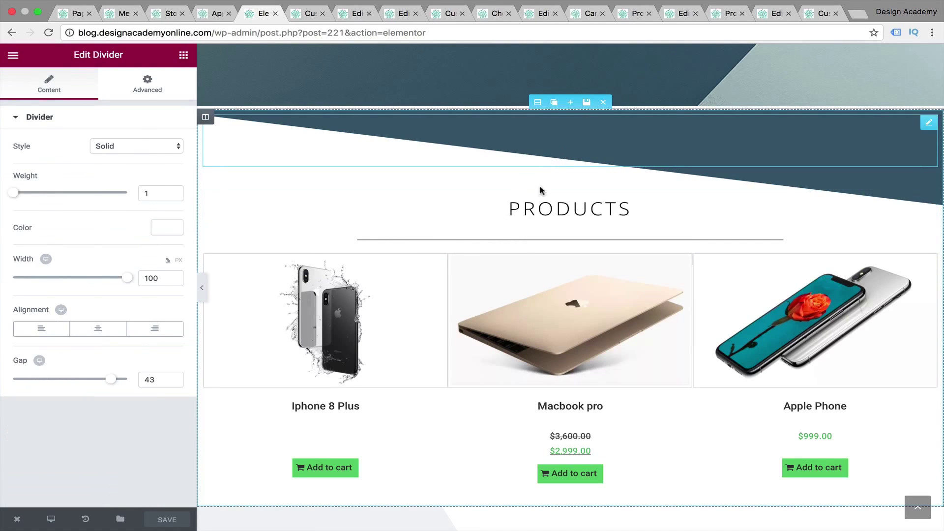
scroll(599, 252, "down", 3)
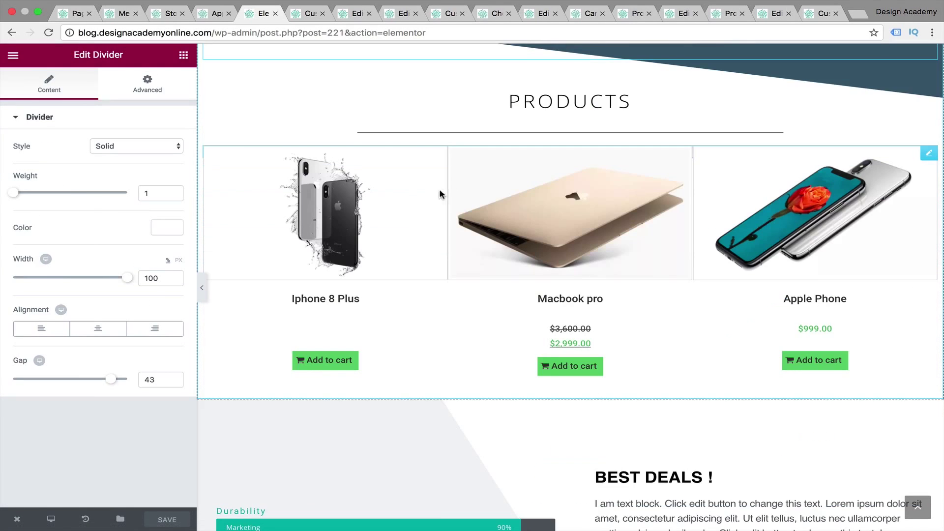
left_click(183, 53)
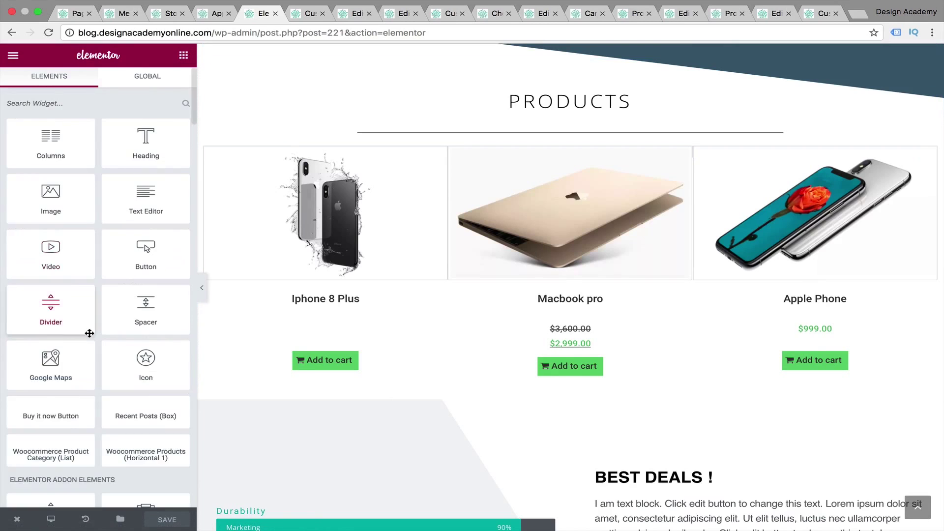
scroll(105, 359, "down", 3)
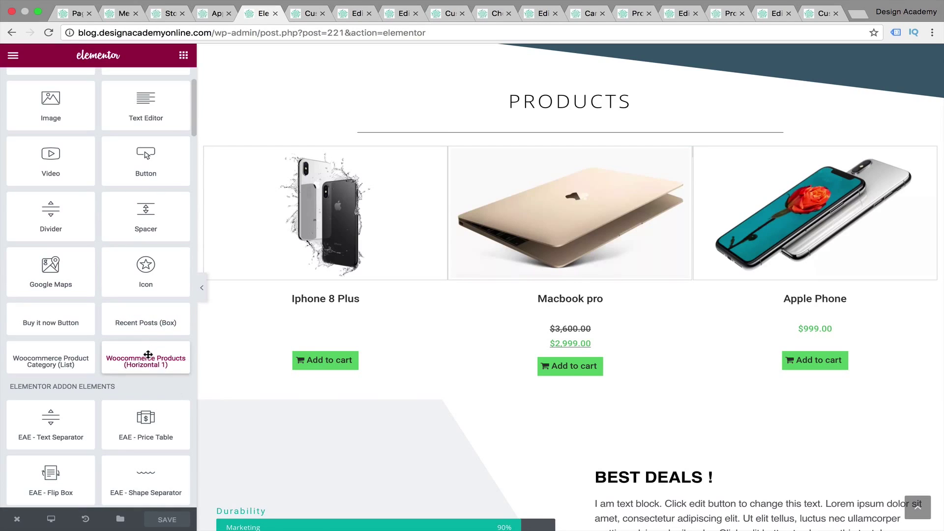
- Open the settings of the Woocommerce Products (Horizontal 1) widget on the page and check the available product categories
left_click(915, 170)
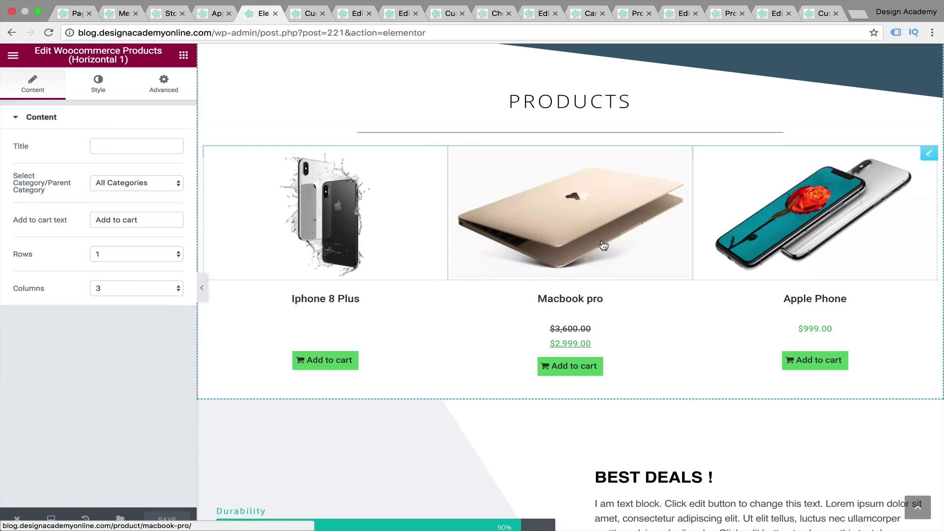
left_click(179, 185)
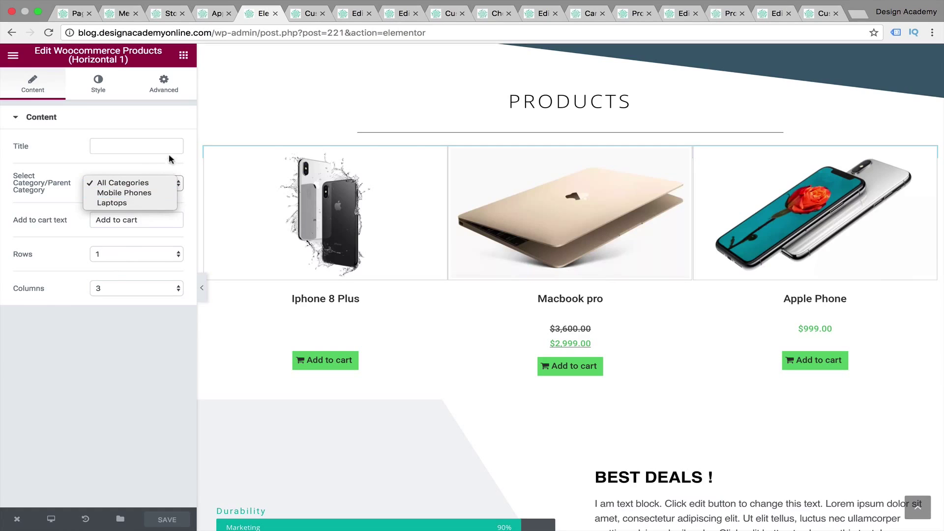
left_click(179, 169)
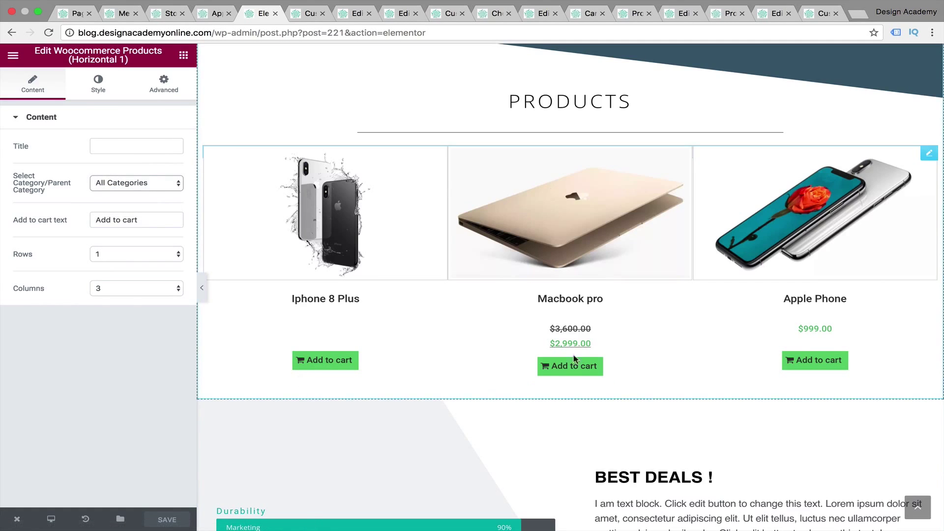
- Examine the Store page's sections in Elementor, from the Store banner and product listing down to the Best Deals and counter sections
scroll(685, 391, "up", 1)
scroll(725, 341, "down", 5)
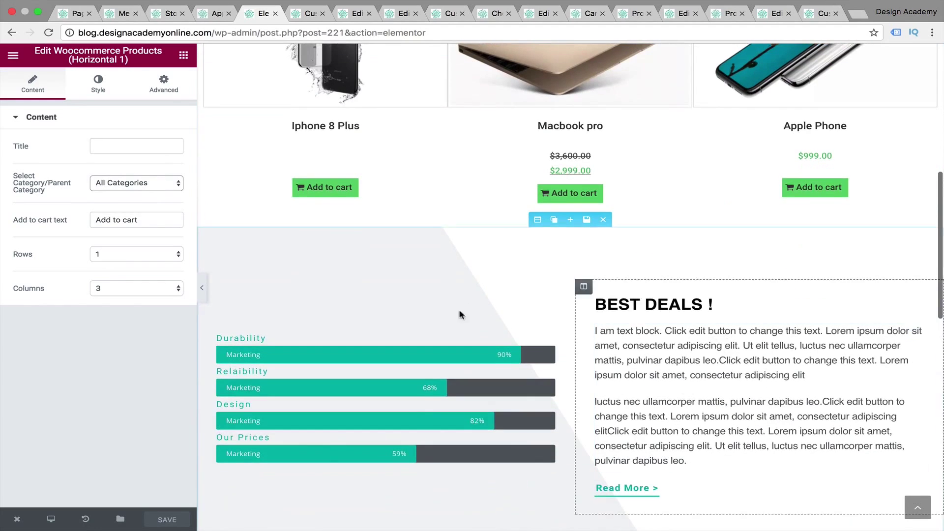
scroll(848, 251, "up", 4)
scroll(278, 432, "down", 2)
scroll(759, 322, "up", 1)
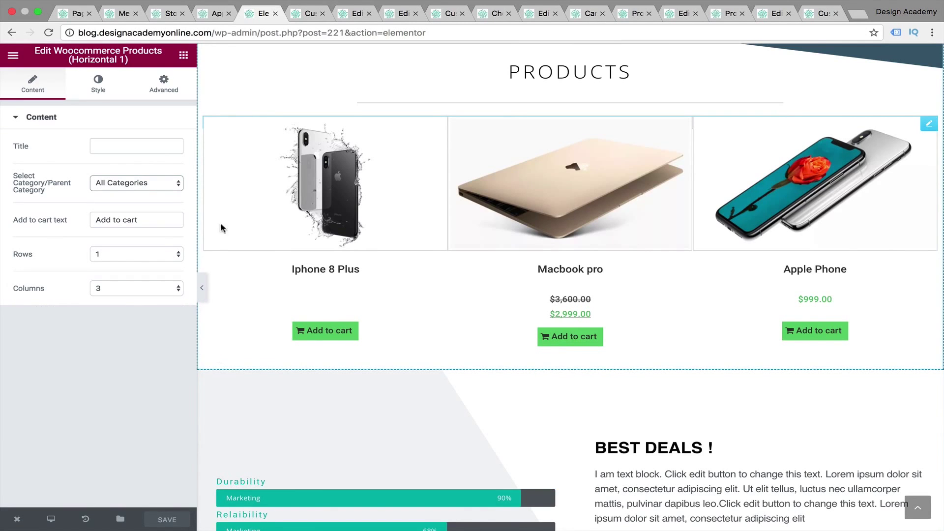
scroll(443, 305, "down", 3)
scroll(620, 435, "down", 1)
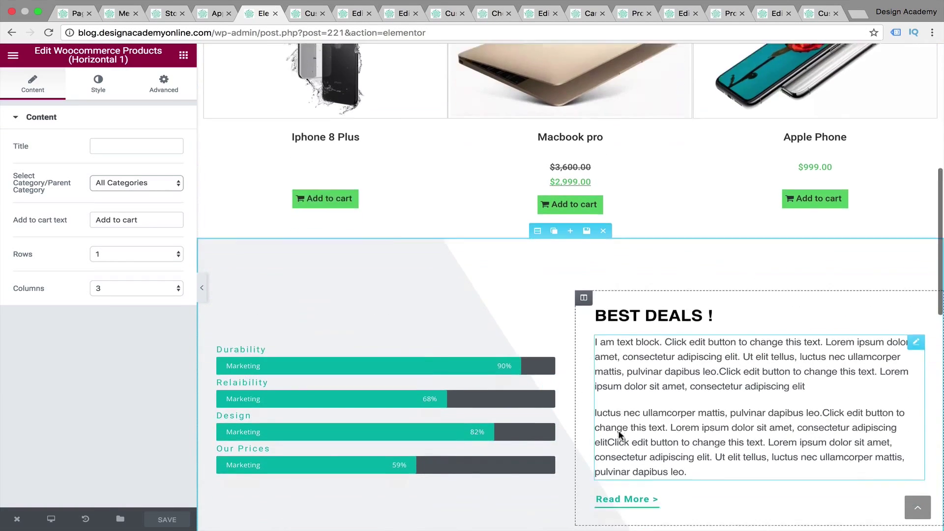
scroll(621, 434, "down", 8)
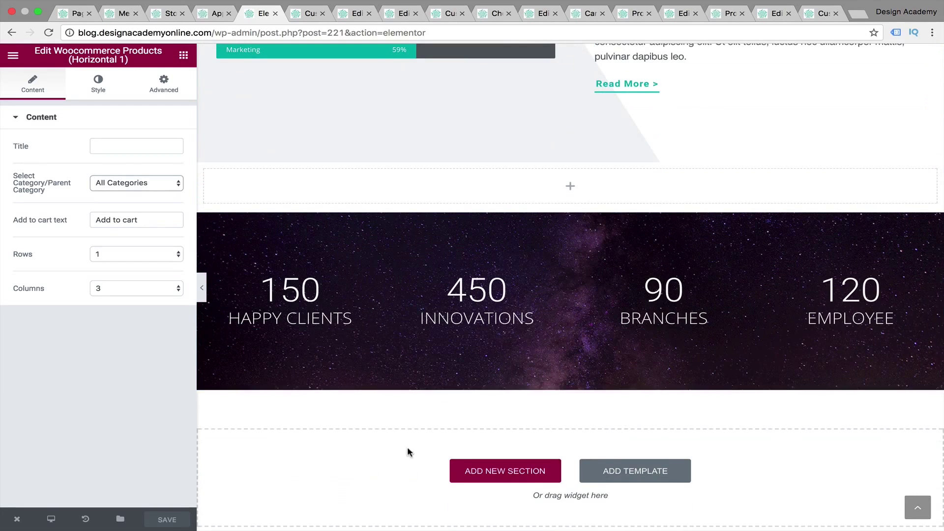
scroll(524, 201, "up", 2)
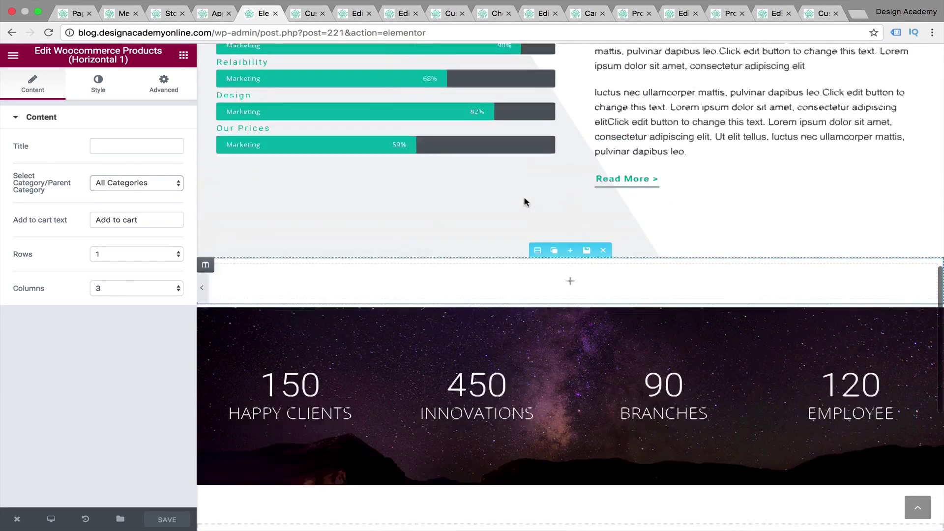
scroll(526, 202, "up", 8)
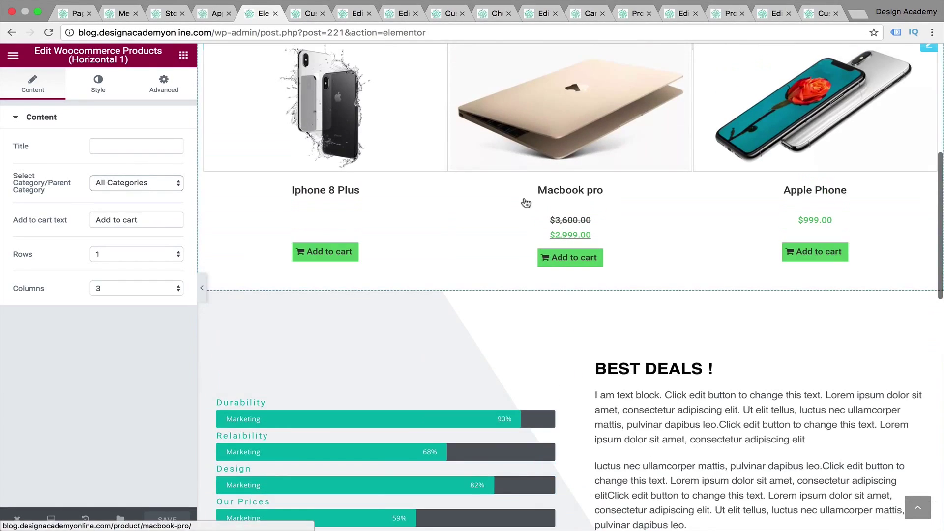
scroll(526, 201, "up", 4)
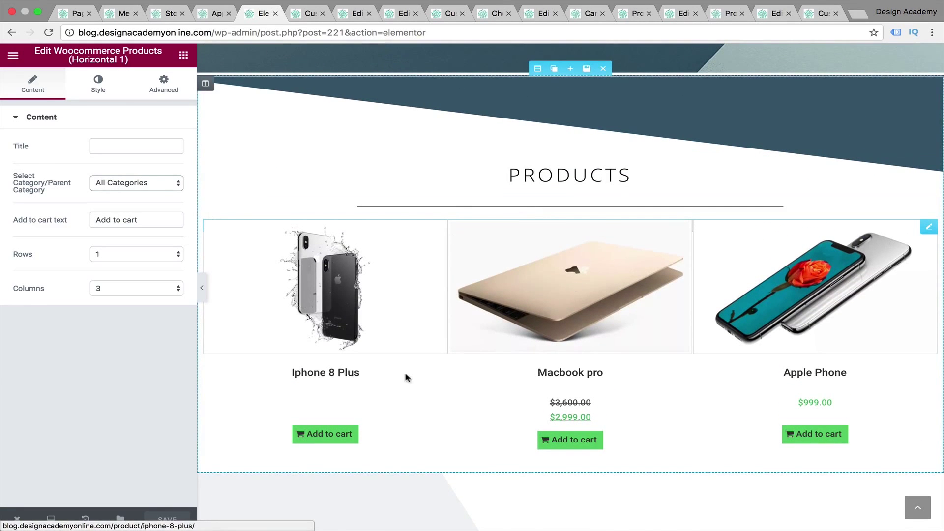
scroll(411, 391, "down", 4)
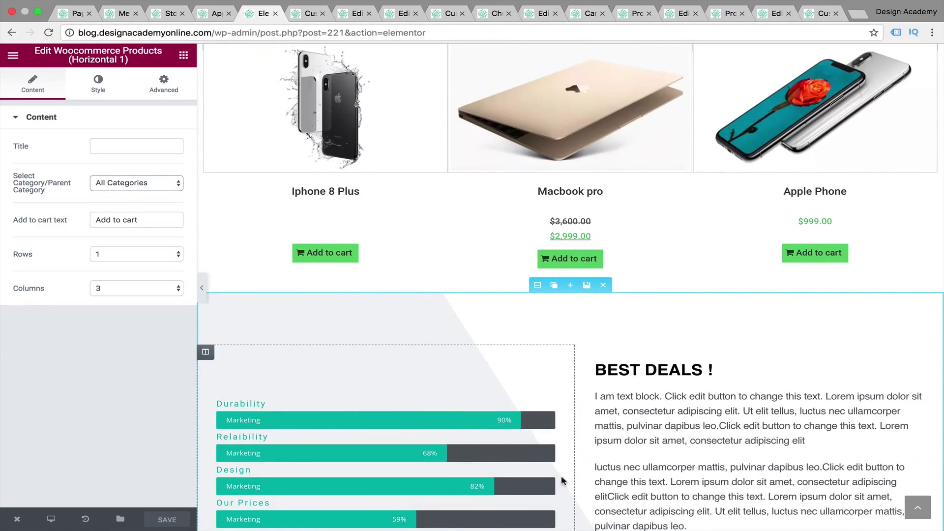
scroll(421, 262, "up", 4)
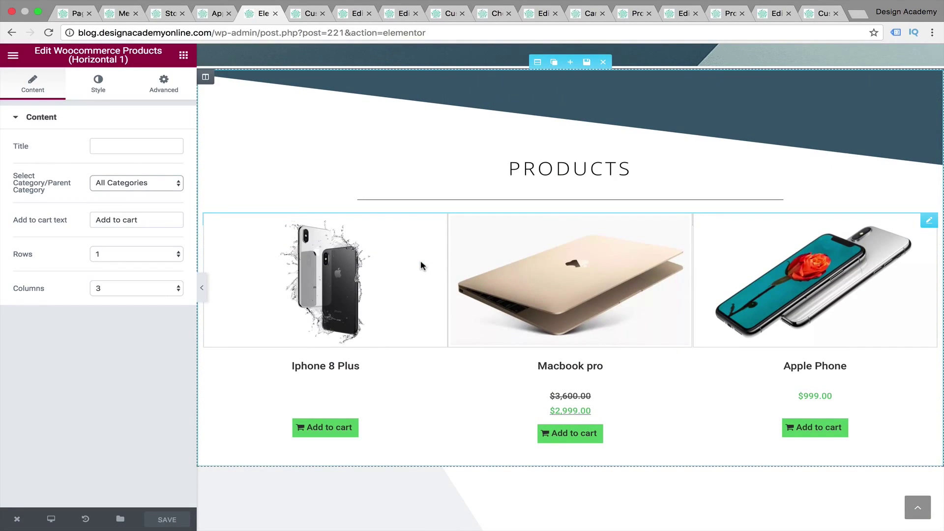
scroll(420, 263, "up", 4)
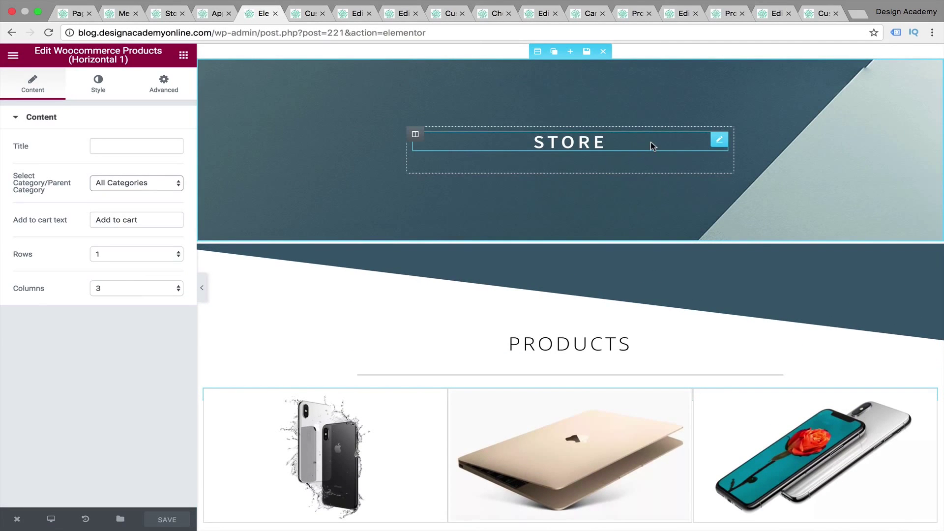
scroll(493, 352, "down", 2)
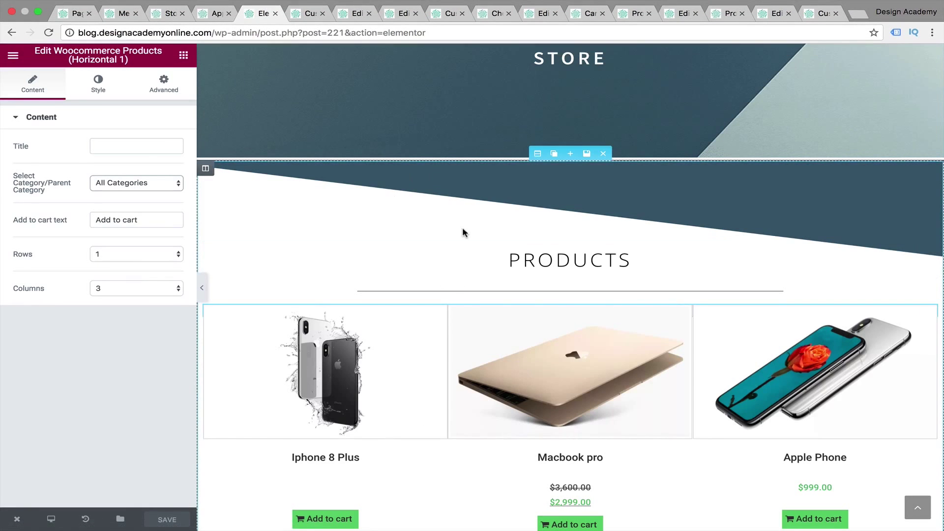
scroll(417, 268, "up", 3)
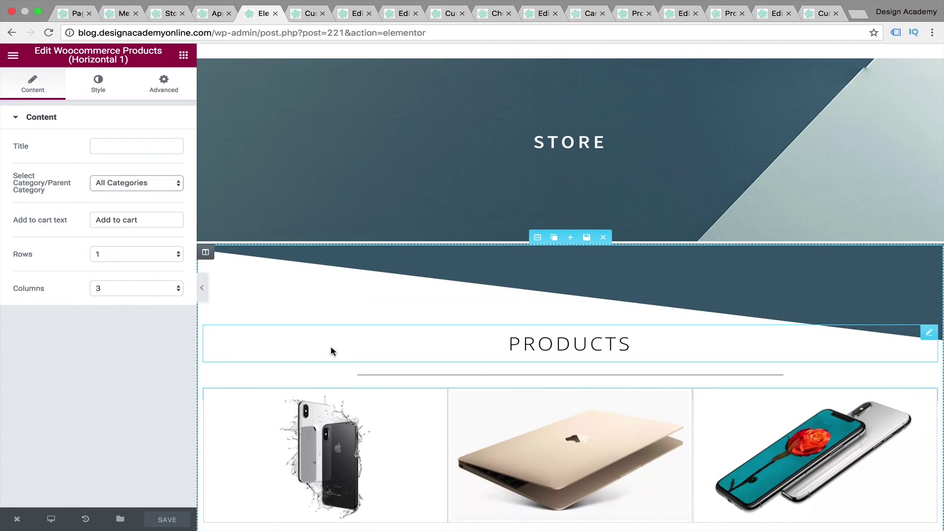
- Open the Shop page's edit screen from the WordPress page list in a new browser tab and review its OceanWP settings
left_click(73, 15)
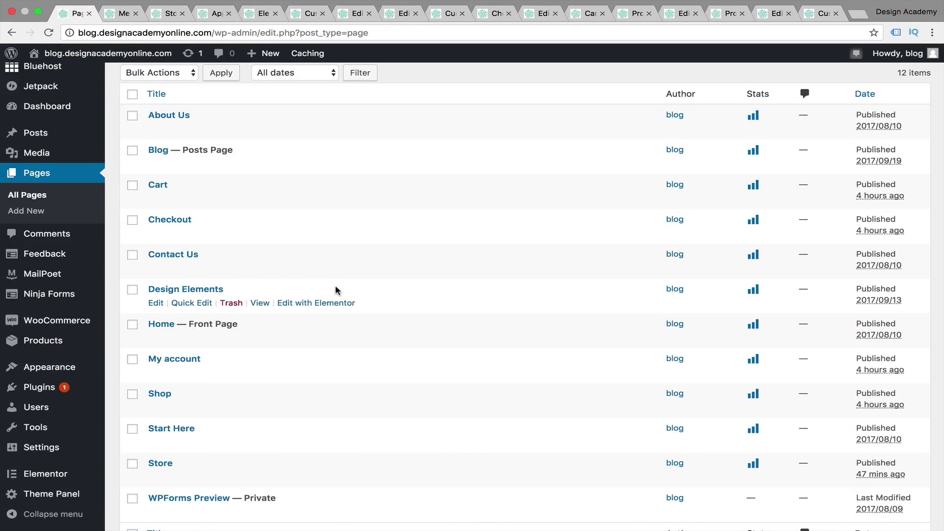
right_click(159, 393)
left_click(221, 372)
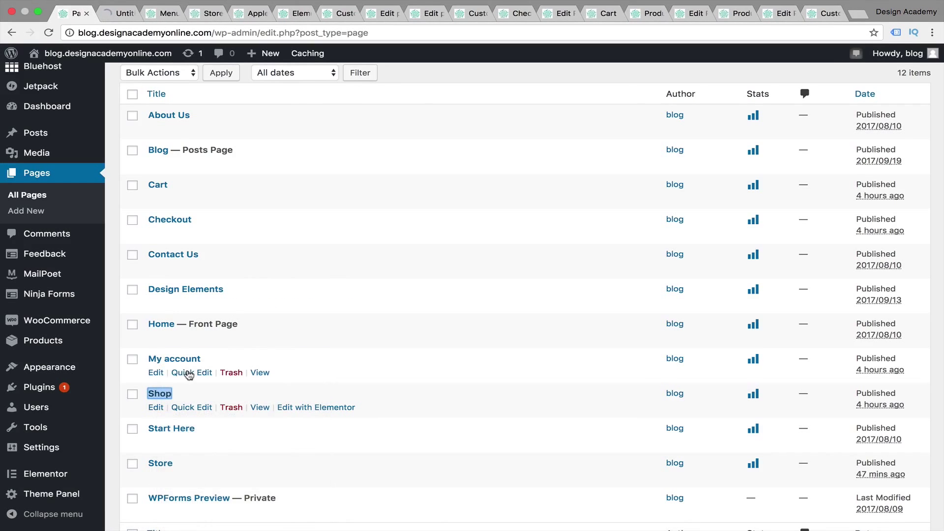
left_click(118, 13)
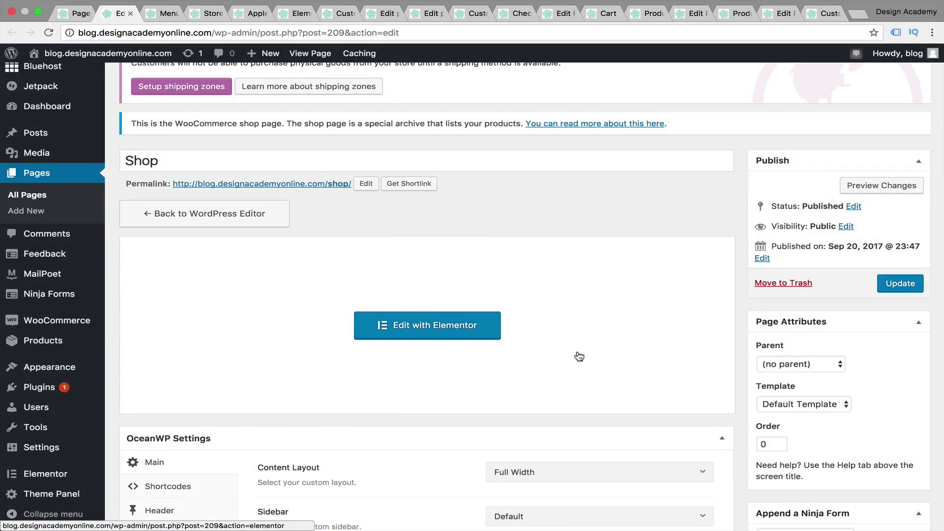
scroll(580, 356, "down", 5)
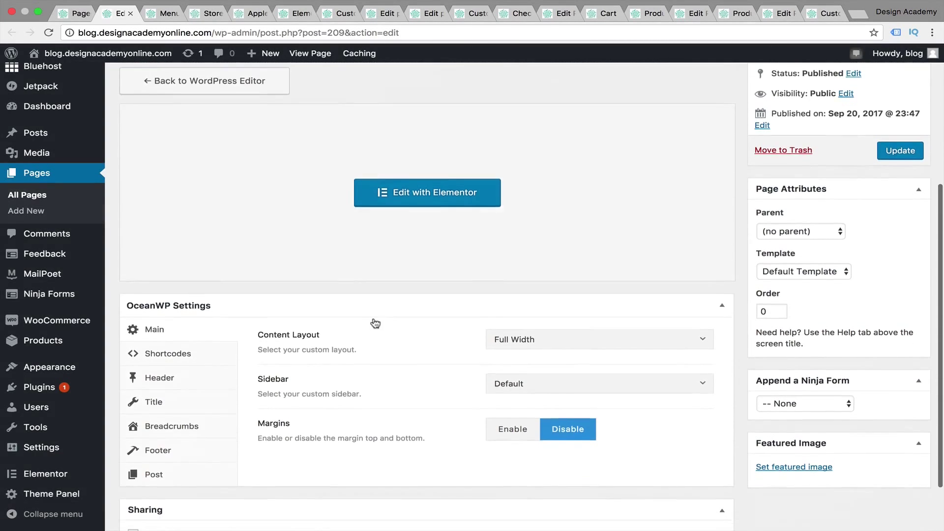
scroll(301, 342, "up", 4)
scroll(312, 348, "down", 5)
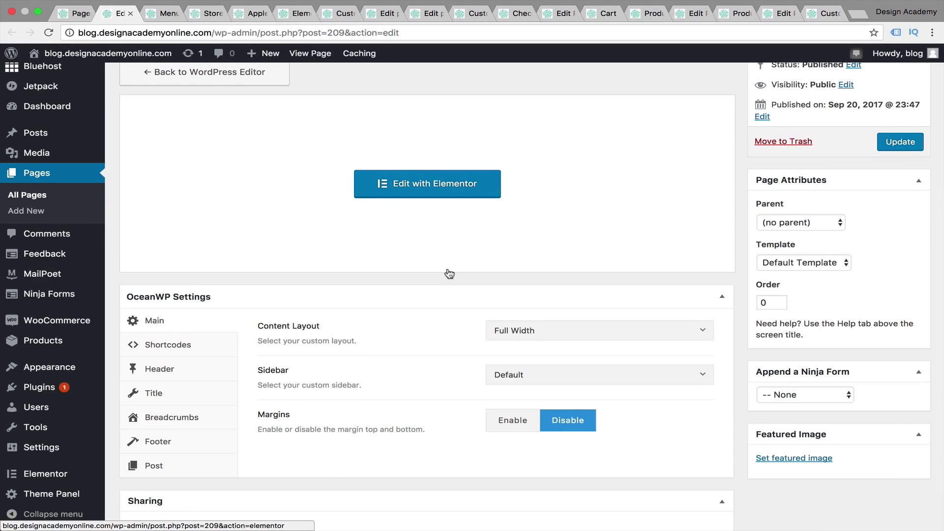
scroll(449, 274, "down", 2)
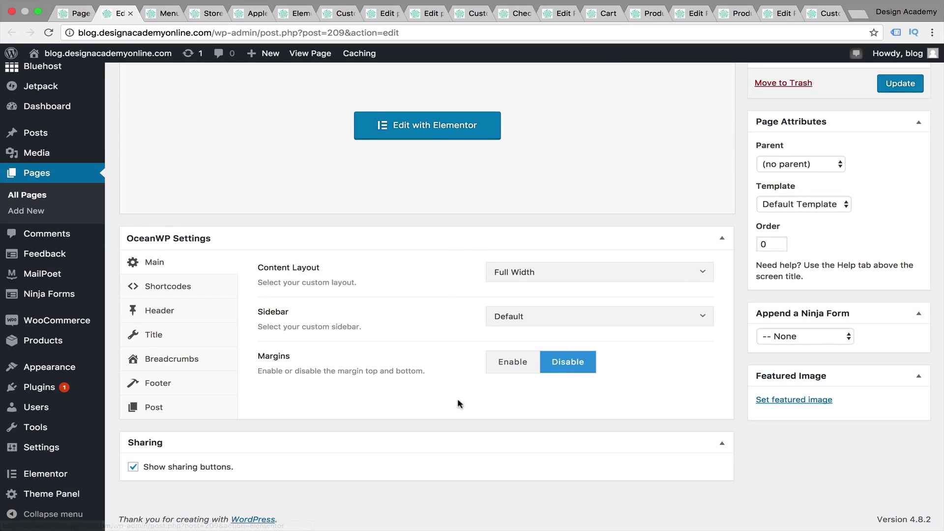
- View the live Cart page, open it for editing, and examine its shortcode content and OceanWP settings
left_click(601, 13)
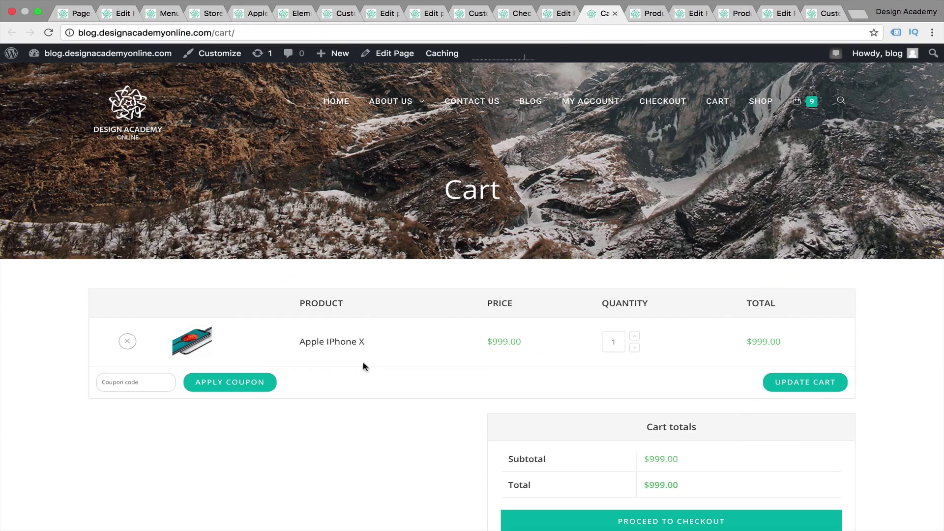
scroll(362, 393, "down", 1)
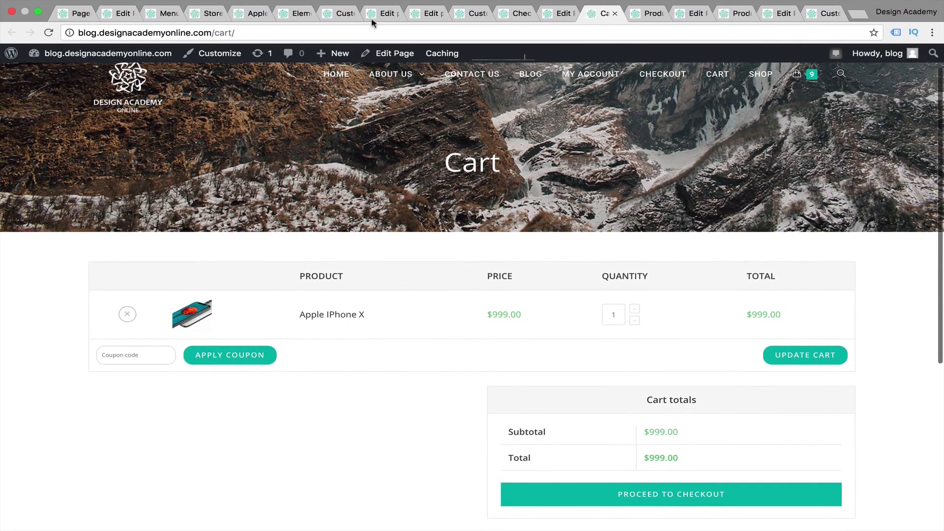
left_click(387, 54)
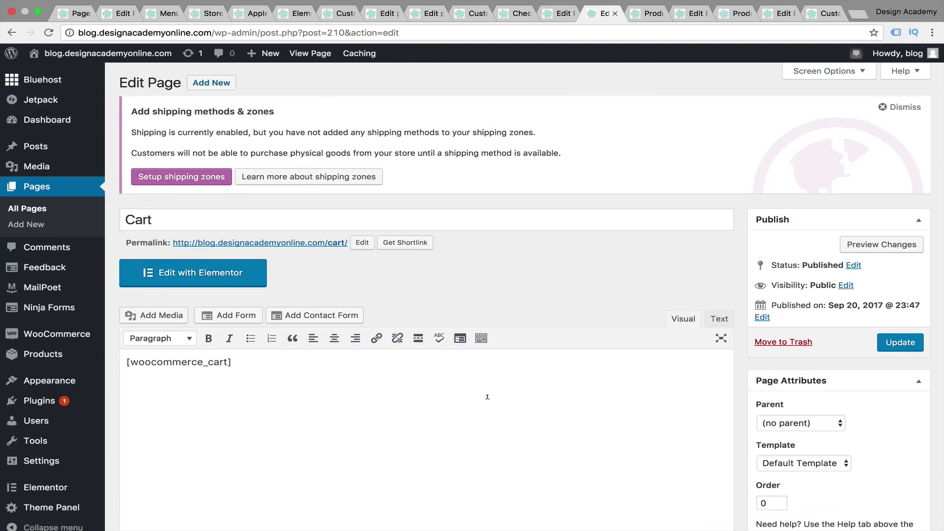
scroll(487, 397, "down", 3)
scroll(487, 397, "down", 1)
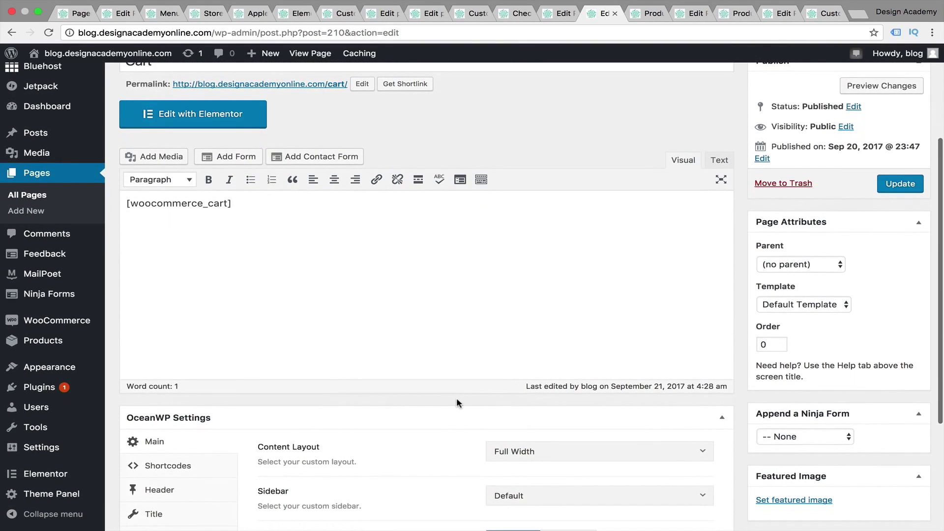
scroll(457, 400, "down", 5)
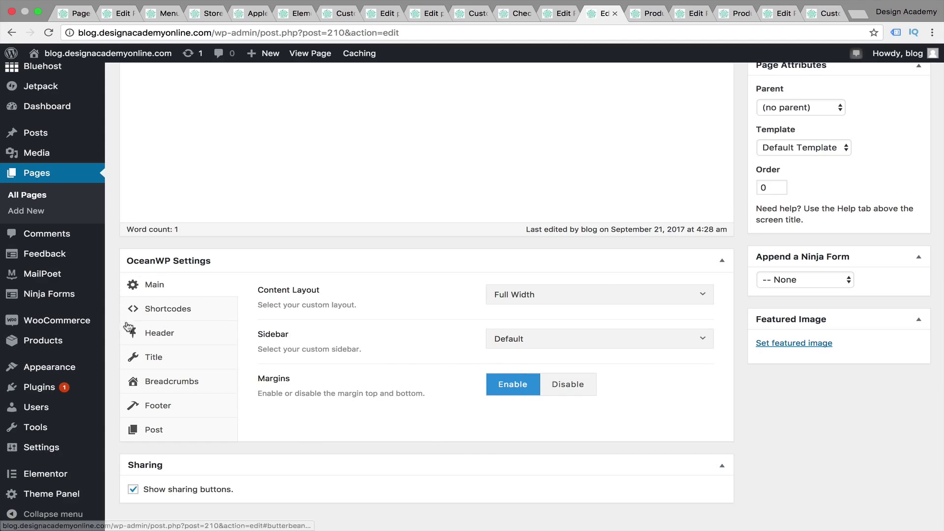
- Set the Shop page's Display Header and Display Title options to Default in its OceanWP settings and update the page
key("super+2")
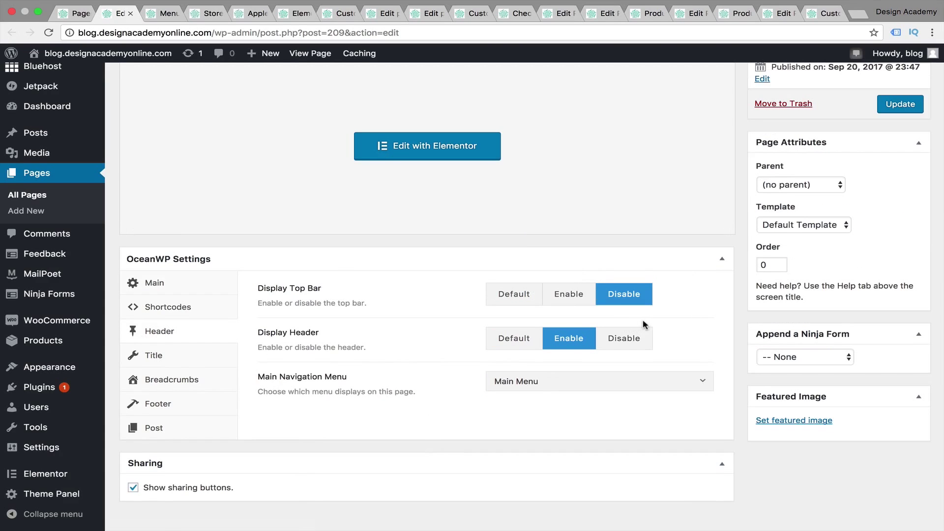
left_click(496, 342)
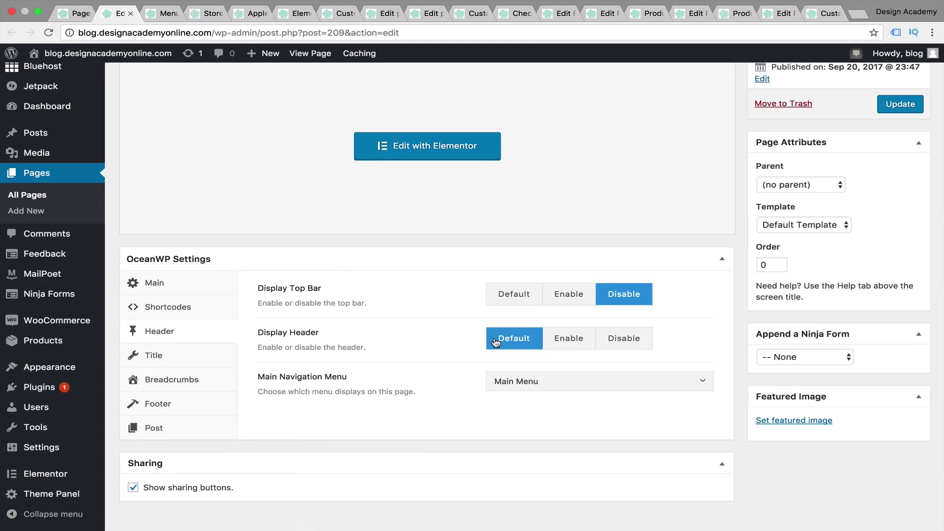
left_click(184, 359)
left_click(521, 296)
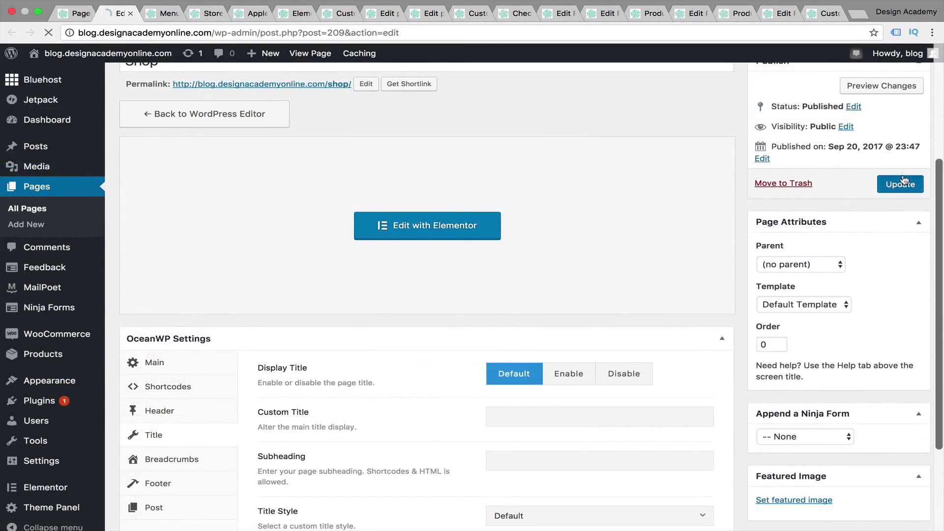
left_click(900, 184)
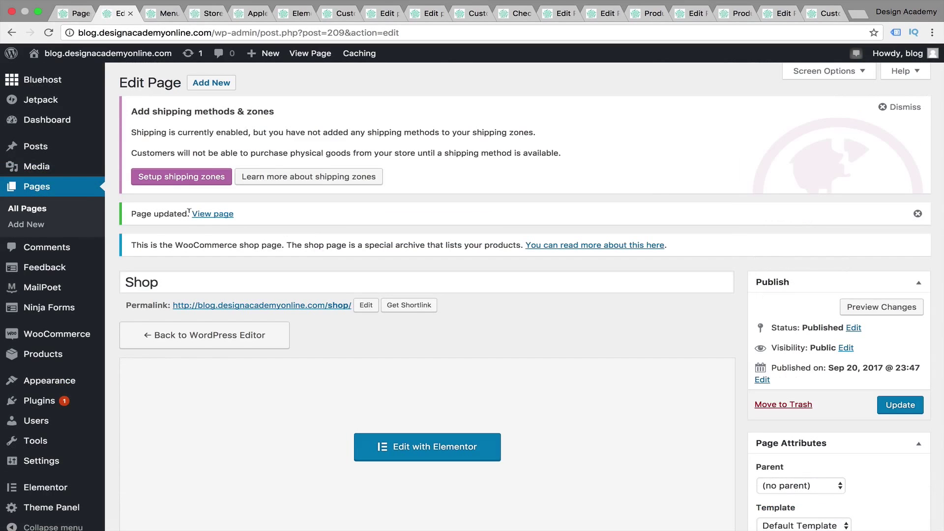
- Open the updated Shop page in a new browser tab and look over its header, title and product listing
right_click(211, 214)
left_click(246, 220)
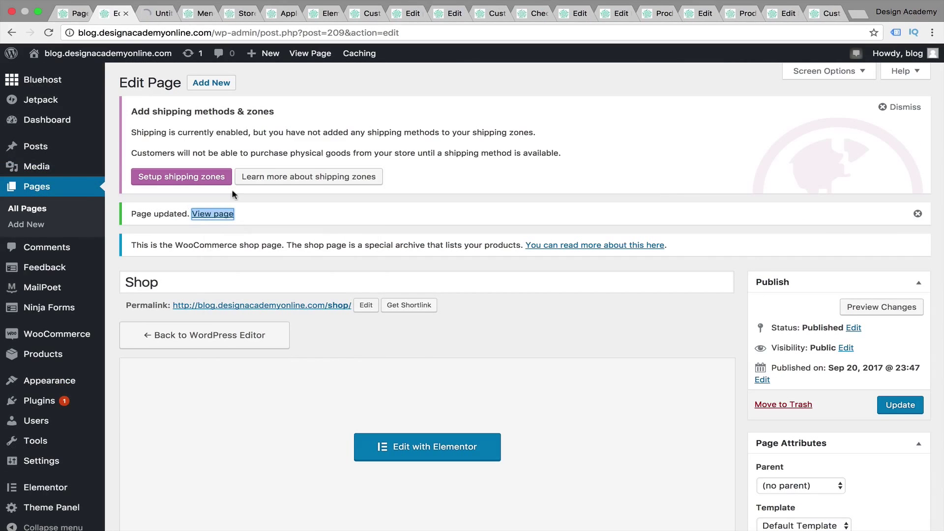
left_click(147, 15)
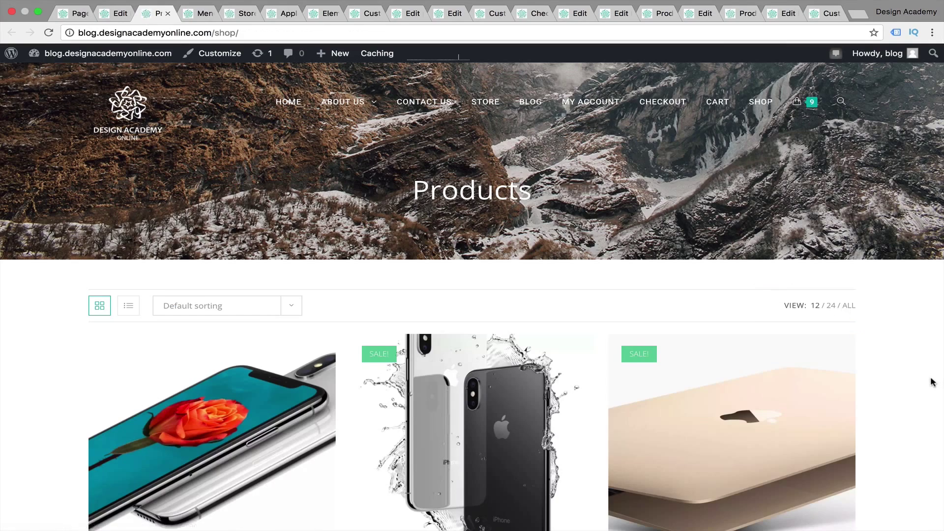
scroll(930, 382, "down", 4)
scroll(899, 359, "down", 2)
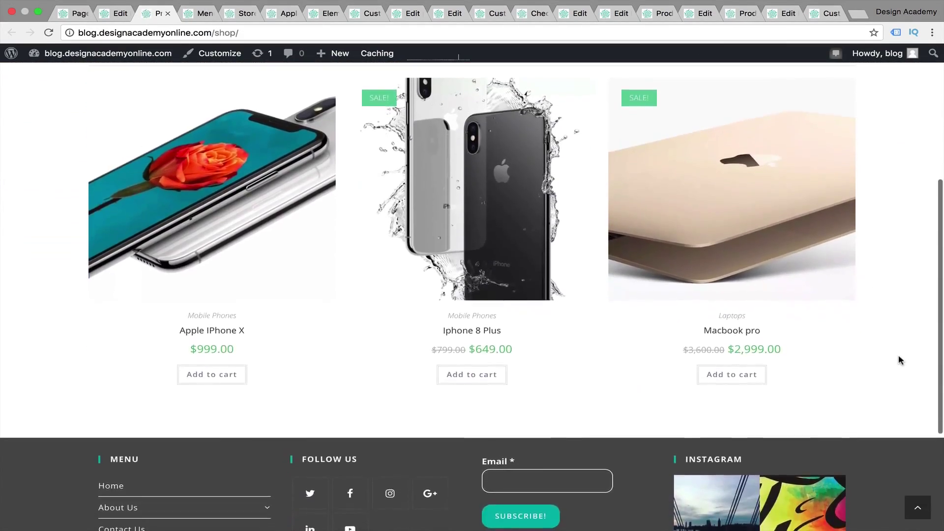
scroll(899, 359, "up", 5)
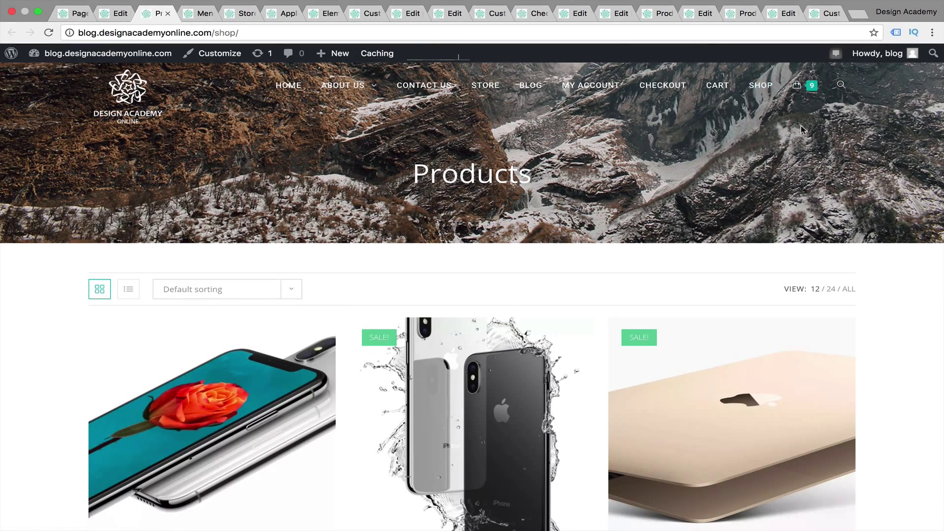
scroll(91, 285, "down", 2)
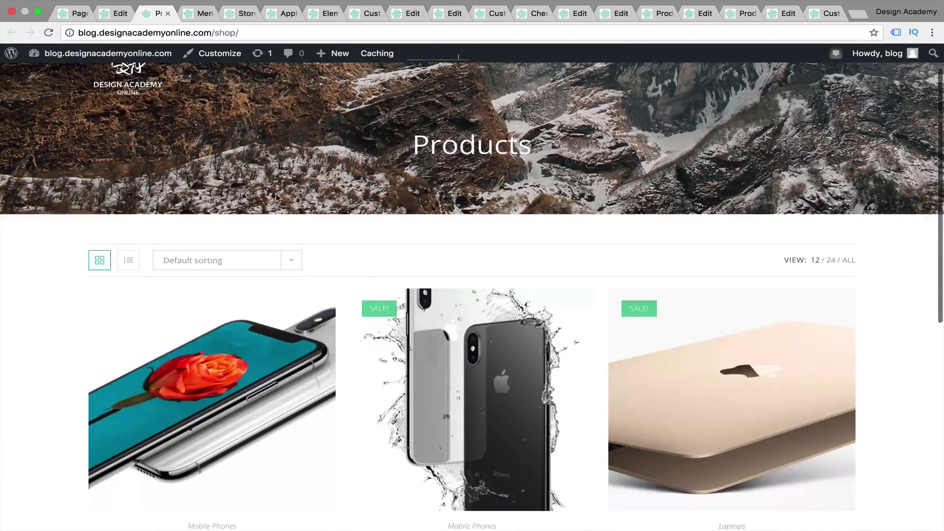
- Check the Shop page's sorting options, switch the products to list view, and look through the listing
left_click(301, 261)
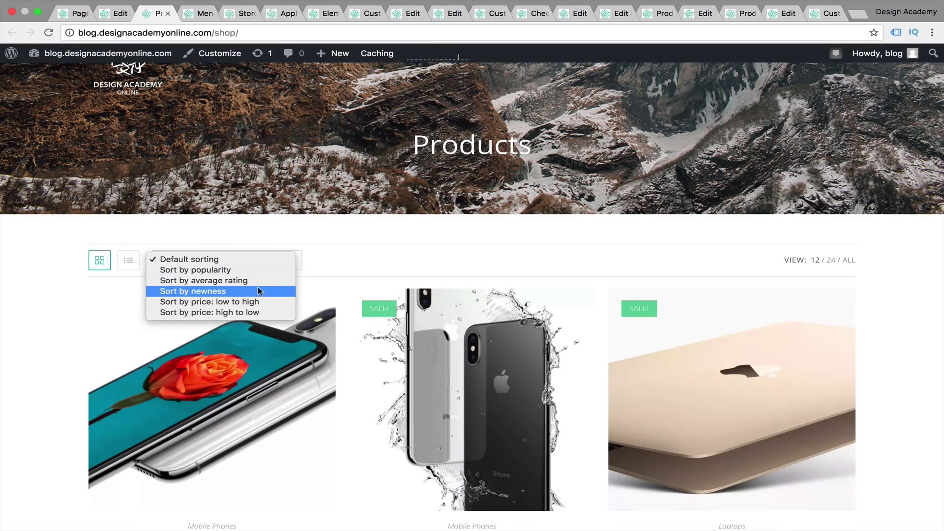
left_click(76, 287)
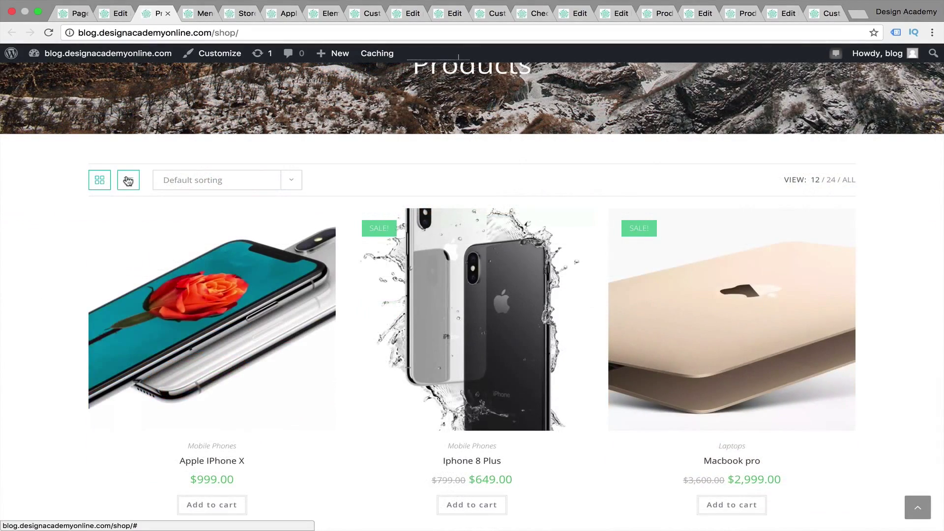
left_click(128, 180)
scroll(26, 298, "down", 3)
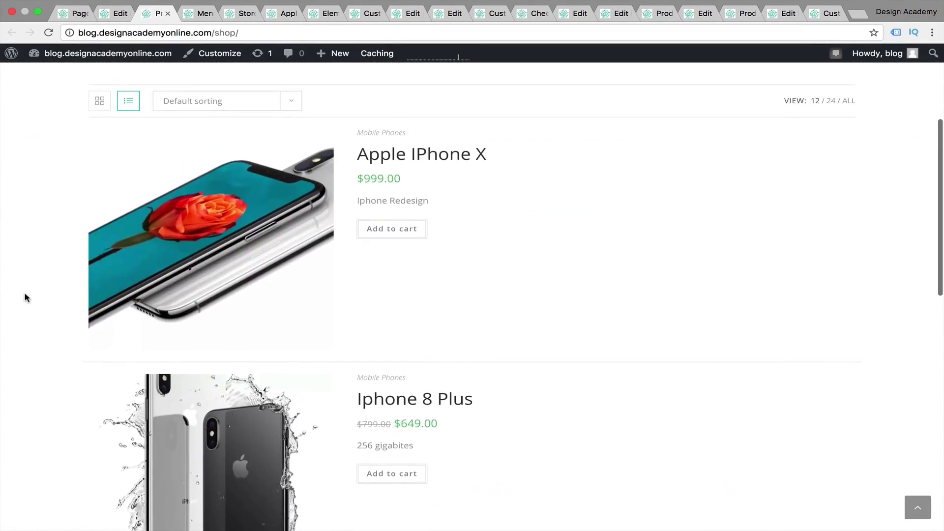
scroll(26, 298, "down", 8)
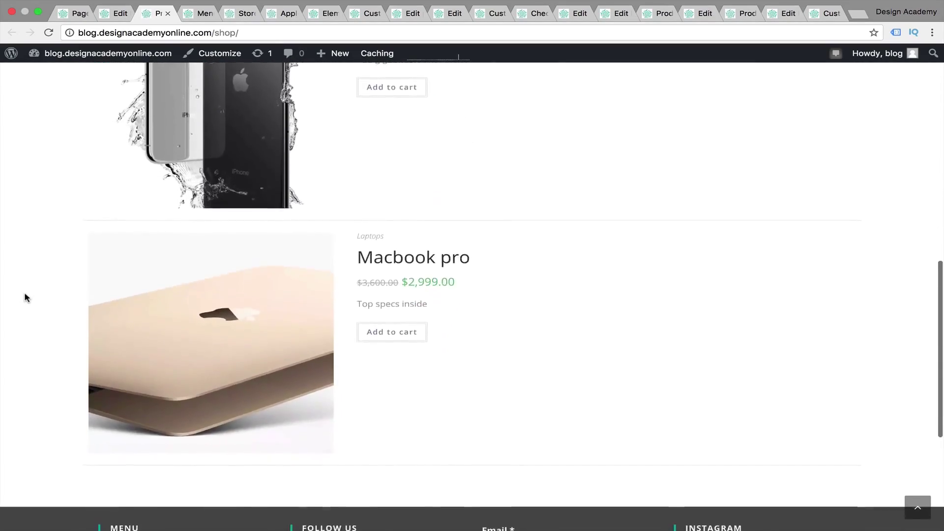
scroll(25, 298, "down", 5)
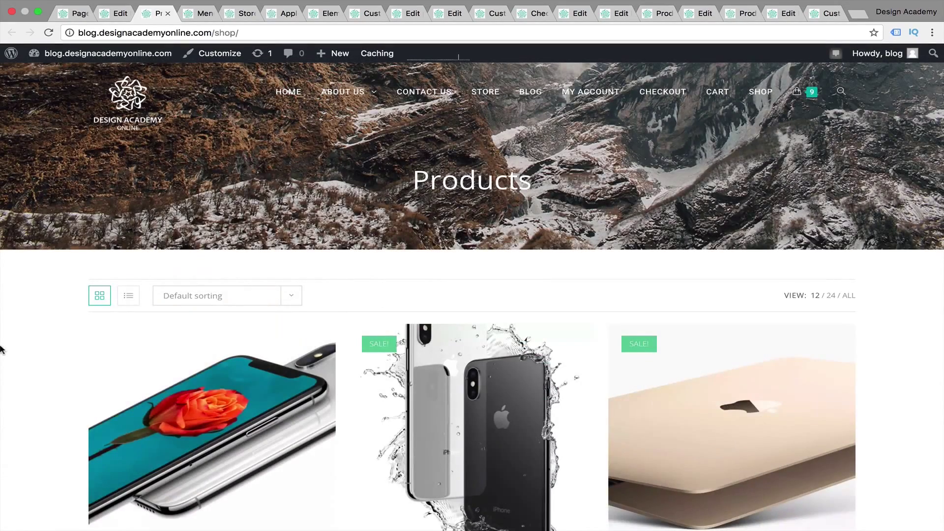
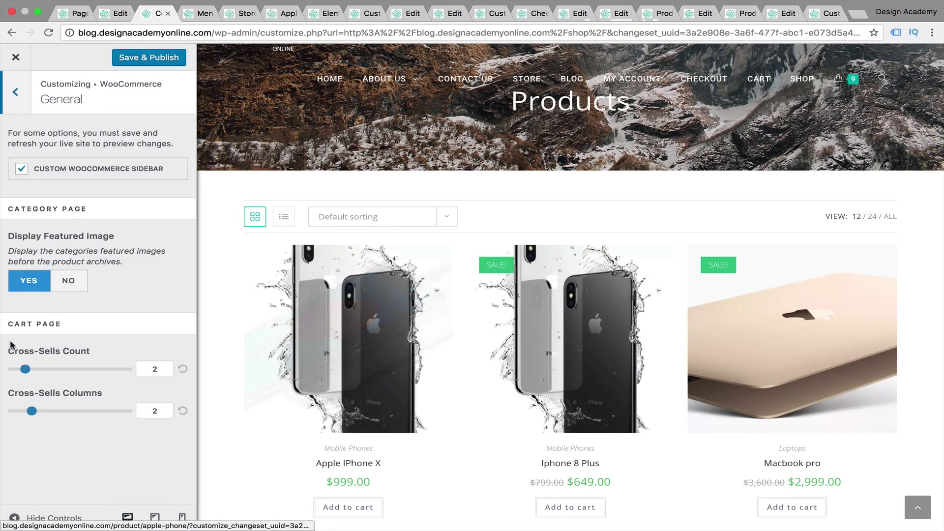
- Open the WooCommerce Archives settings in the Customizer and review the shop toolbar, Default Catalog View and product element options
left_click(18, 86)
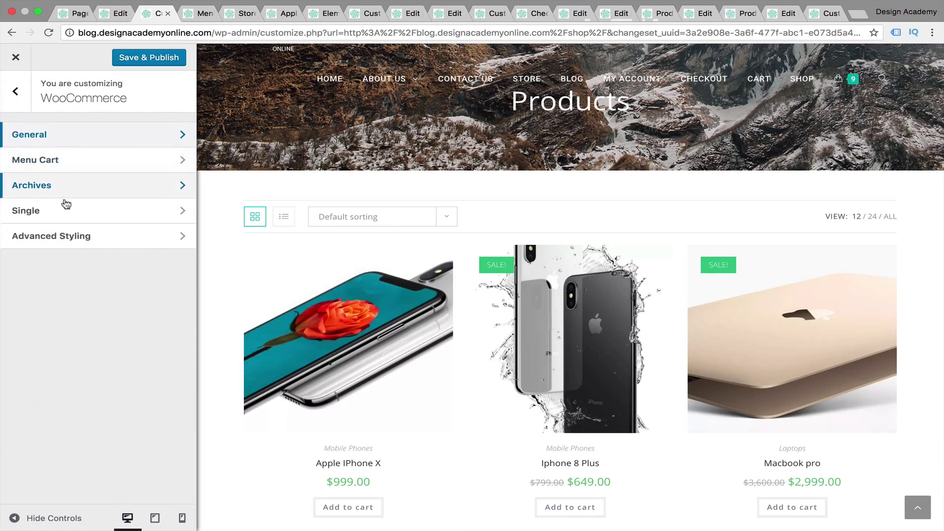
left_click(79, 191)
scroll(89, 333, "down", 3)
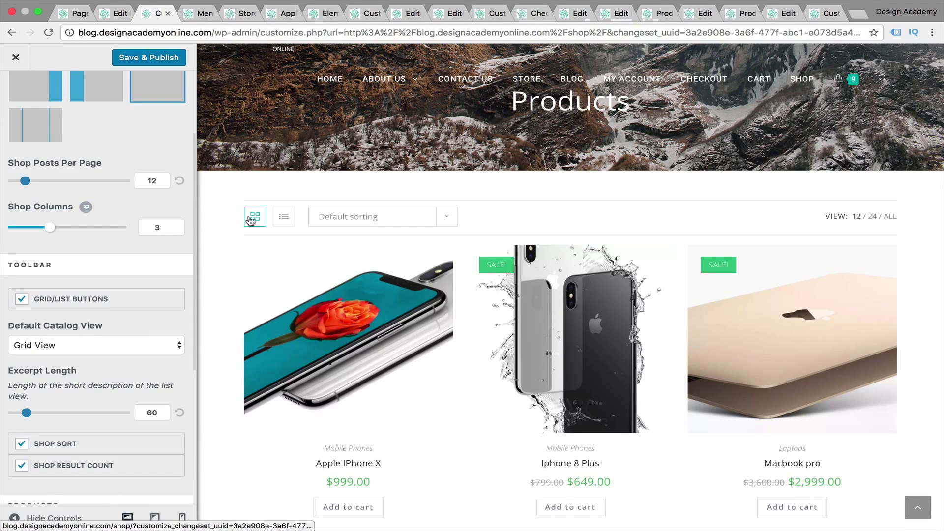
left_click(284, 217)
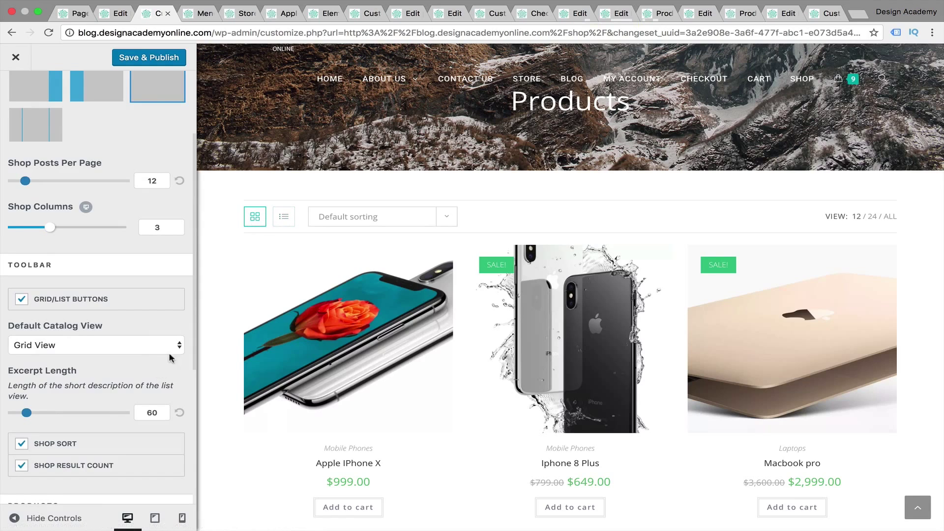
left_click(135, 346)
left_click(134, 351)
scroll(129, 354, "down", 5)
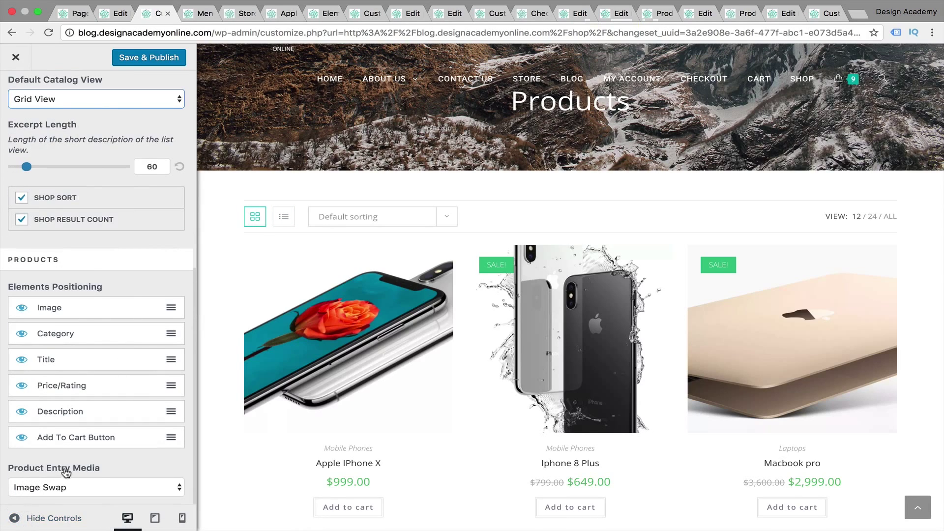
- Set Product Entry Media to Gallery Slider and flip through the Apple IPhone X images in the preview
left_click(176, 488)
left_click(158, 500)
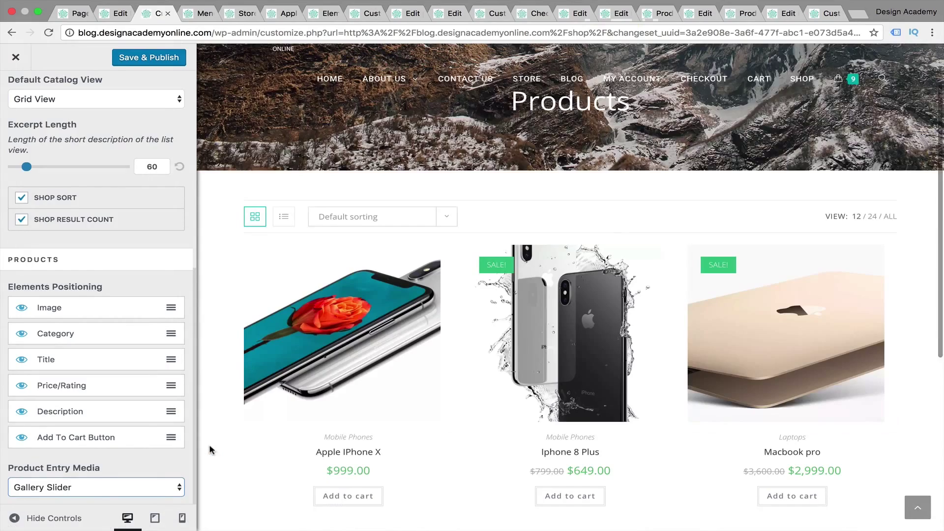
left_click(254, 336)
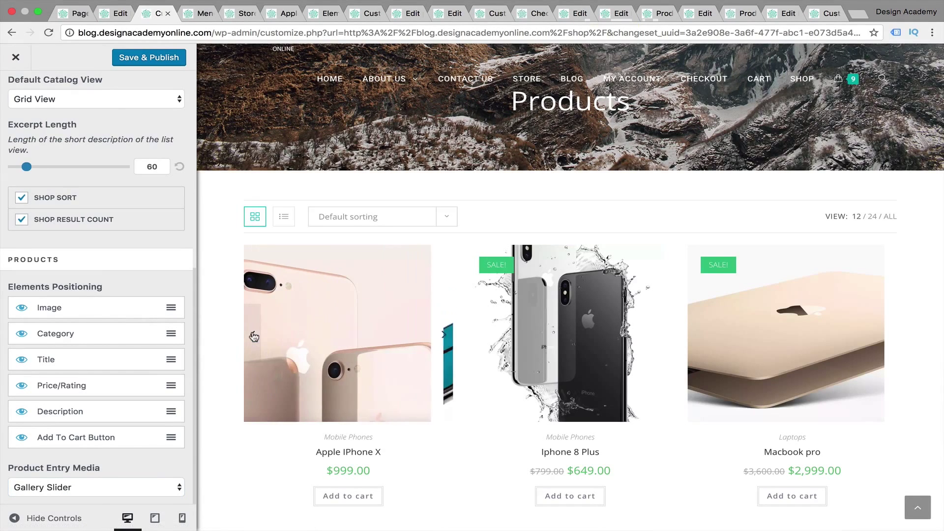
left_click(254, 336)
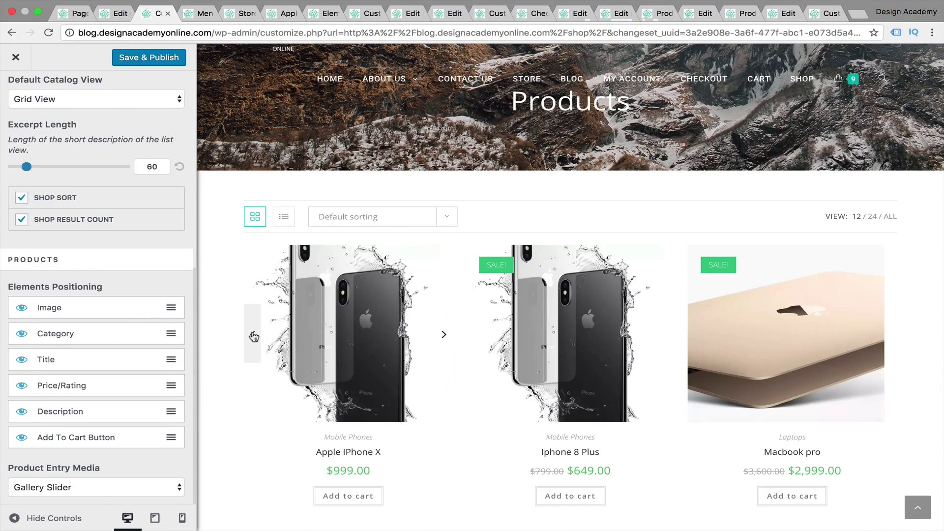
left_click(254, 336)
- Set Product Entry Media to Featured Image and check the product images in the preview
left_click(182, 493)
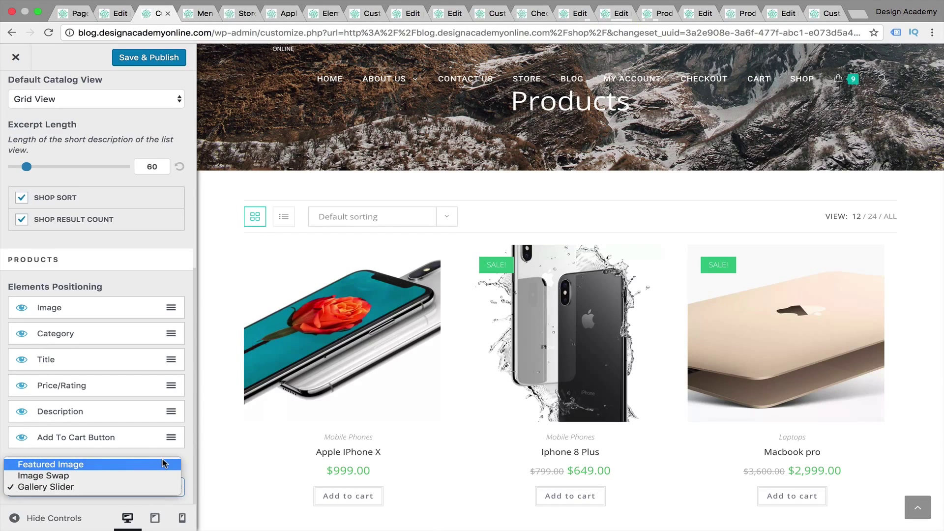
left_click(164, 463)
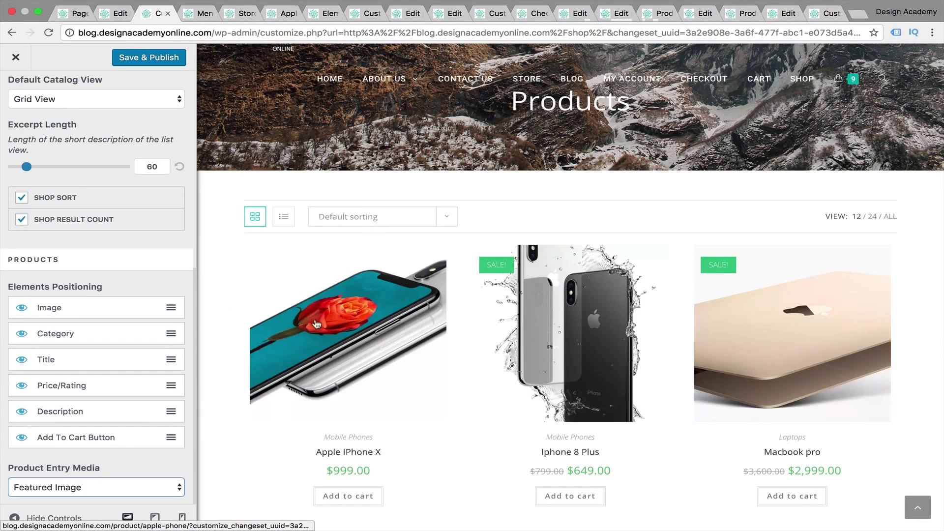
scroll(205, 396, "down", 1)
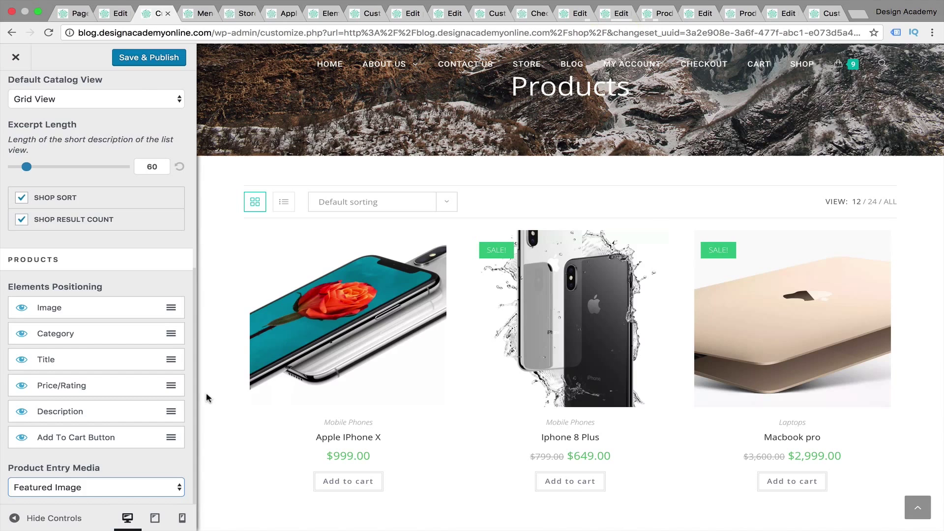
- Switch to the Store page's Elementor editor, preview its Products section without the editing panel, and restore the panel
key("super+7")
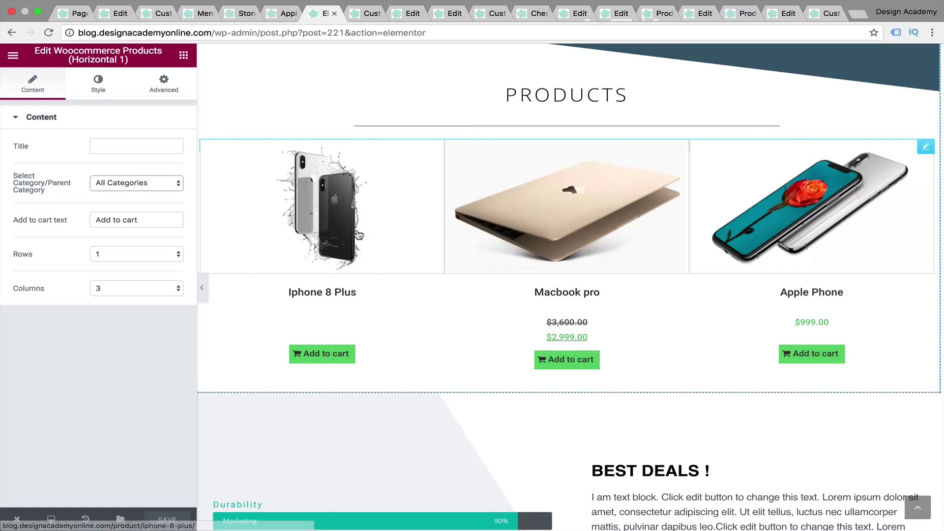
left_click(203, 295)
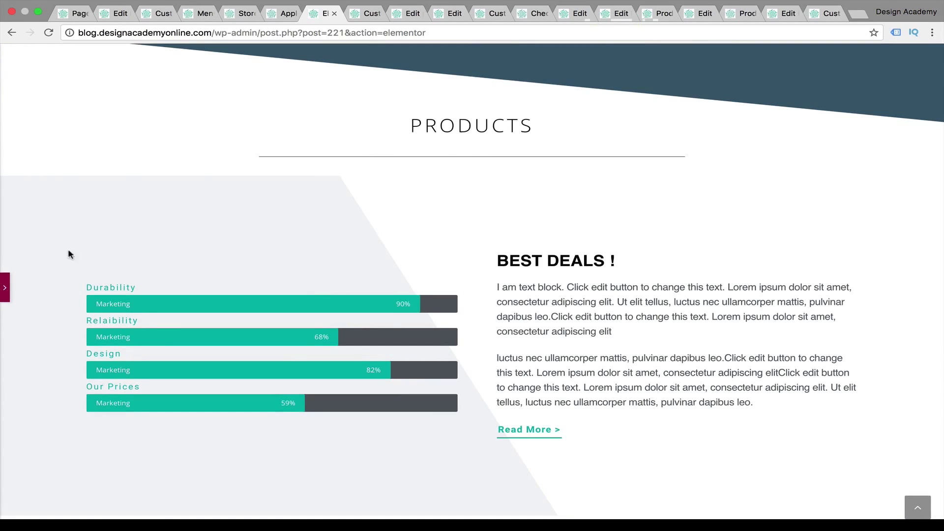
left_click(5, 288)
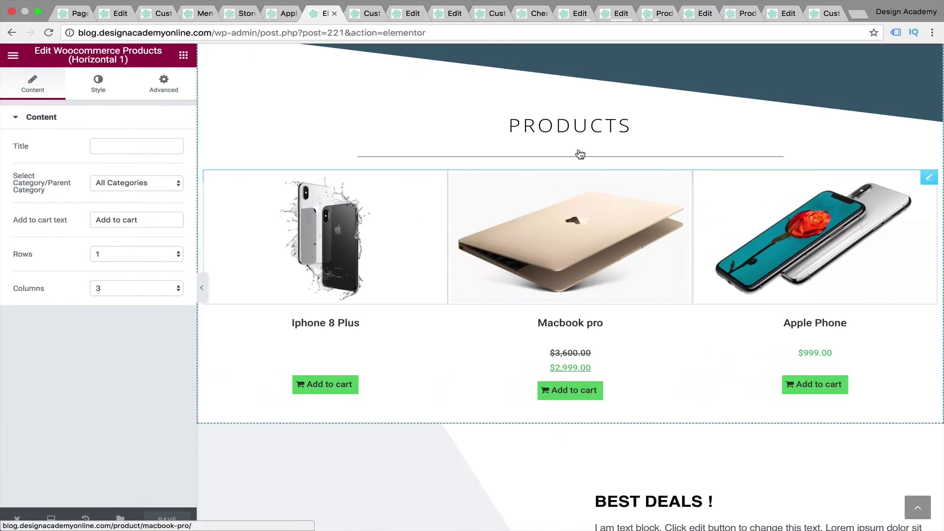